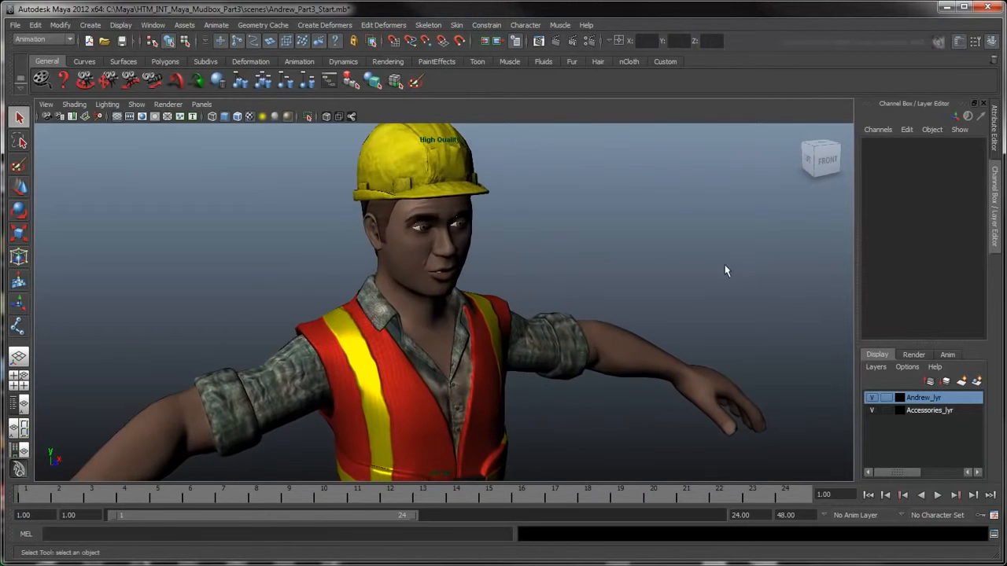
# - Select the character's head meshes, including the face and eyes, and send them to Mudbox as a new scene
pyautogui.keyDown('alt'); pyautogui.moveTo(725, 270); pyautogui.dragTo(619, 293); pyautogui.keyUp('alt')
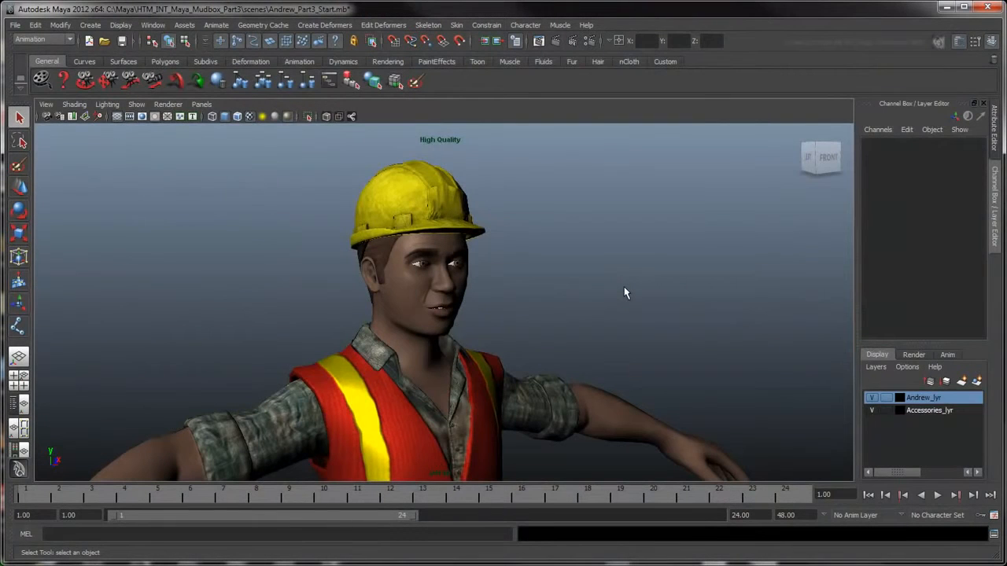
pyautogui.keyDown('alt'); pyautogui.moveTo(546, 270); pyautogui.dragTo(585, 322); pyautogui.keyUp('alt')
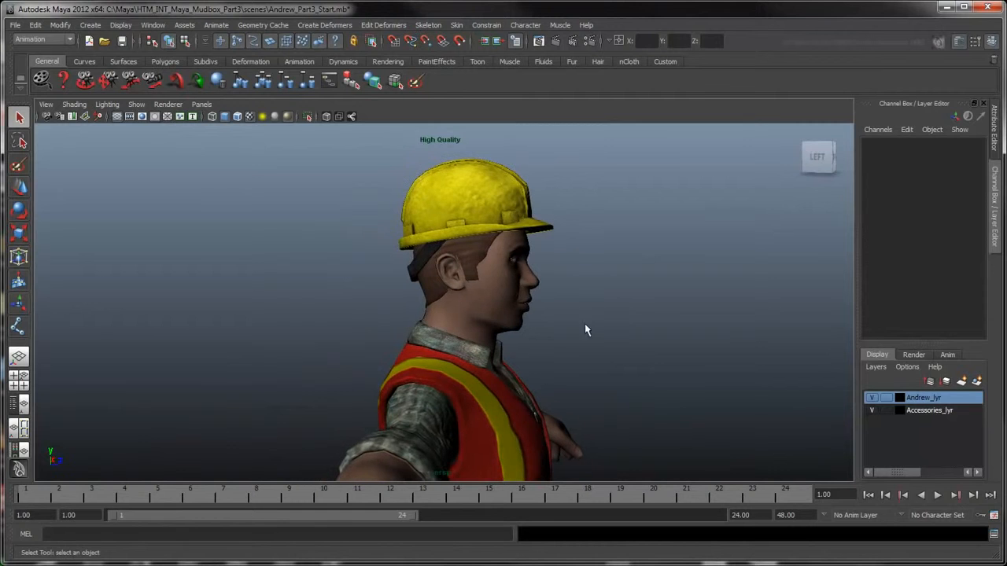
pyautogui.click(476, 260)
pyautogui.keyDown('alt'); pyautogui.moveTo(476, 259); pyautogui.dragTo(410, 266); pyautogui.keyUp('alt')
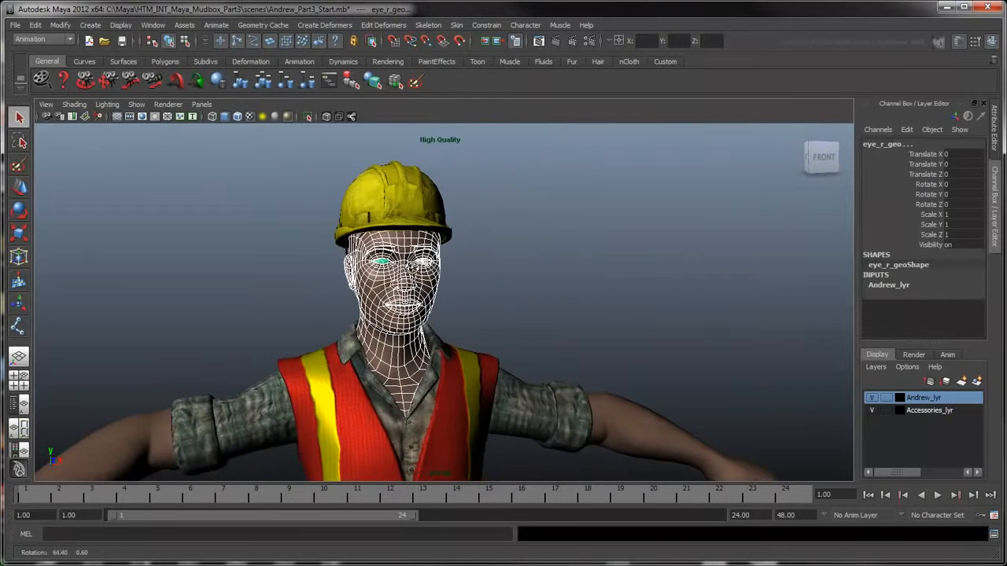
pyautogui.click(15, 25)
pyautogui.moveTo(86, 166)
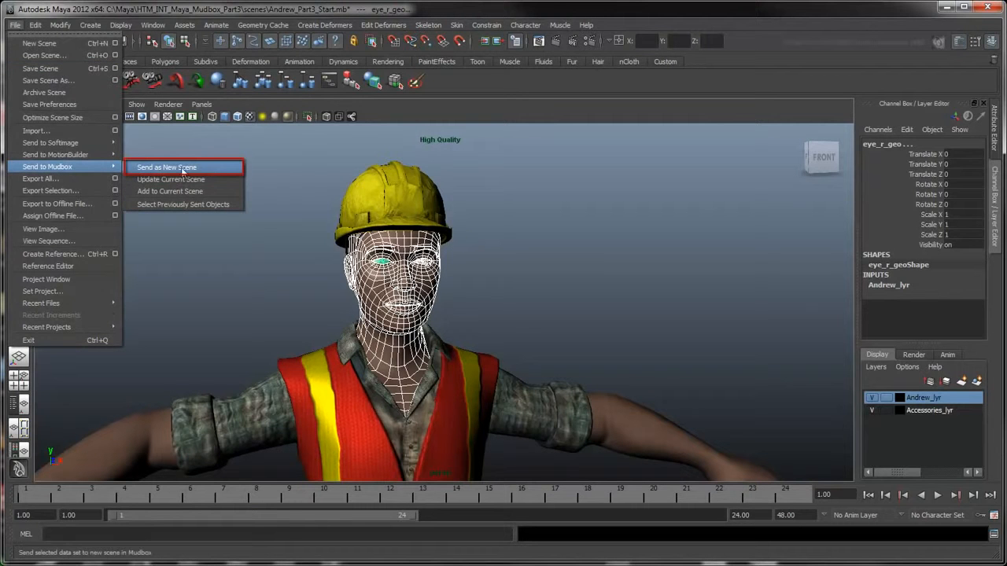
pyautogui.click(214, 167)
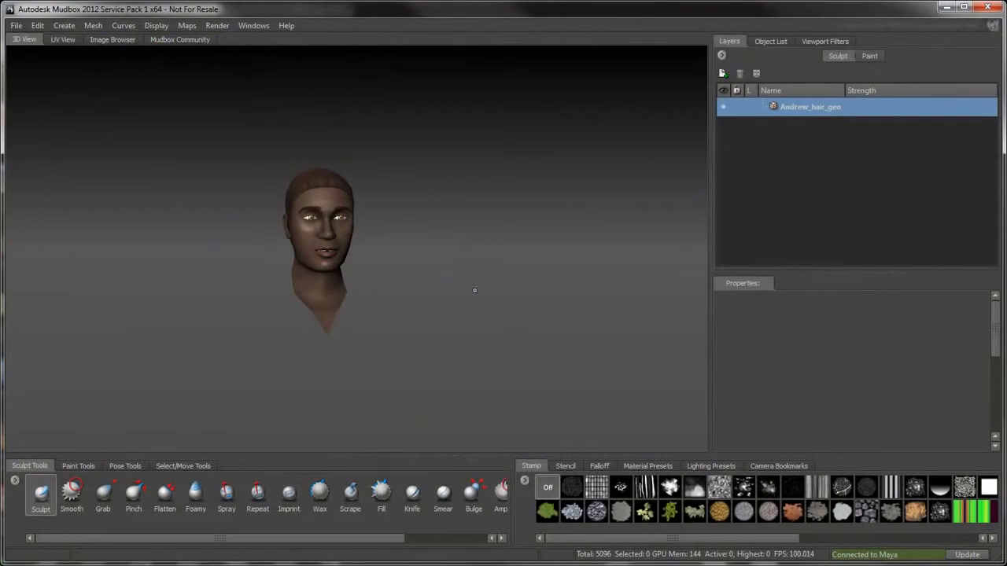
# - Frame the imported head and examine its Diffuse, Specular and Normal Map paint layers, toggling the texture layers' visibility
pyautogui.press('space')
pyautogui.moveTo(473, 250)
pyautogui.mouseDown()
pyautogui.moveTo(520, 248)
pyautogui.moveTo(476, 248)
pyautogui.mouseUp()
pyautogui.moveTo(477, 248); pyautogui.dragTo(477, 250, button='right')
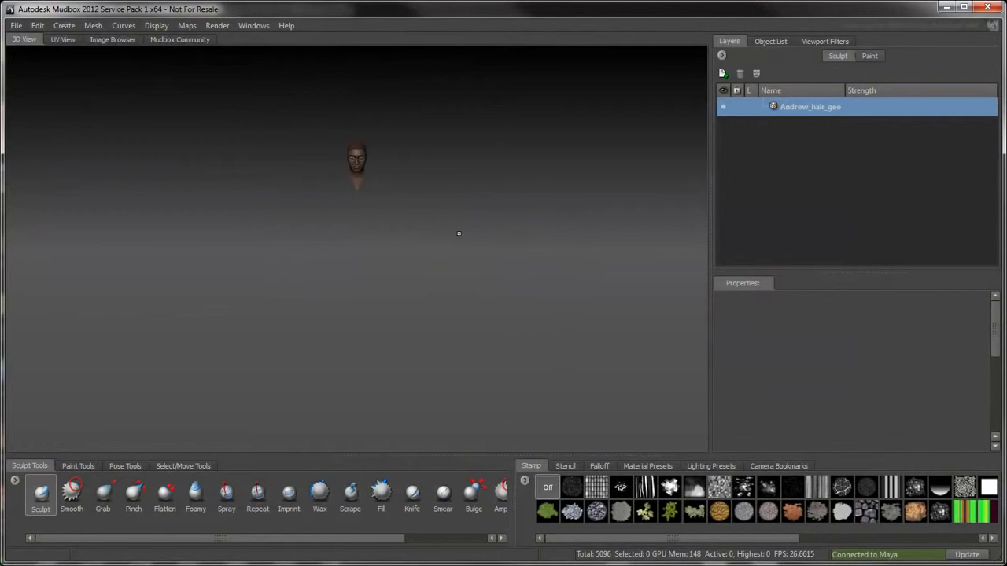
pyautogui.press('a')
pyautogui.keyDown('alt'); pyautogui.moveTo(459, 234); pyautogui.dragTo(503, 240); pyautogui.keyUp('alt')
pyautogui.keyDown('alt'); pyautogui.moveTo(504, 240); pyautogui.dragTo(566, 275, button='right'); pyautogui.keyUp('alt')
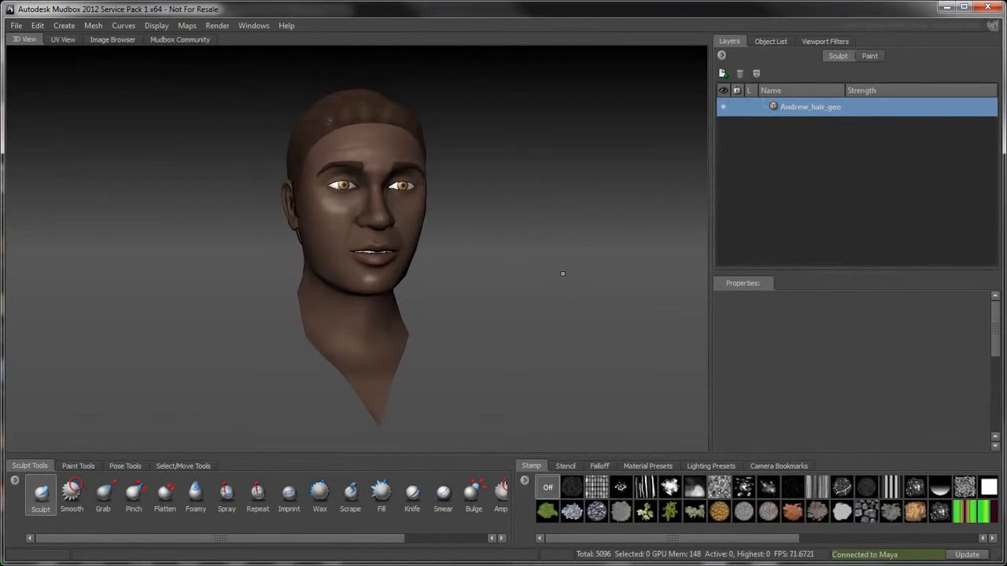
pyautogui.click(865, 56)
pyautogui.click(748, 145)
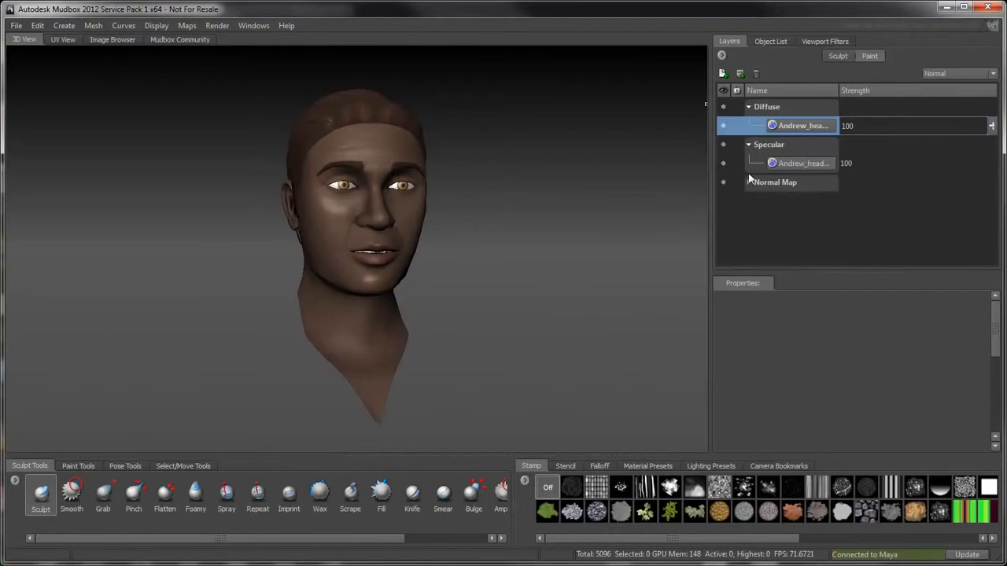
pyautogui.click(747, 182)
pyautogui.moveTo(839, 84); pyautogui.dragTo(890, 84)
pyautogui.click(723, 163)
pyautogui.click(723, 162)
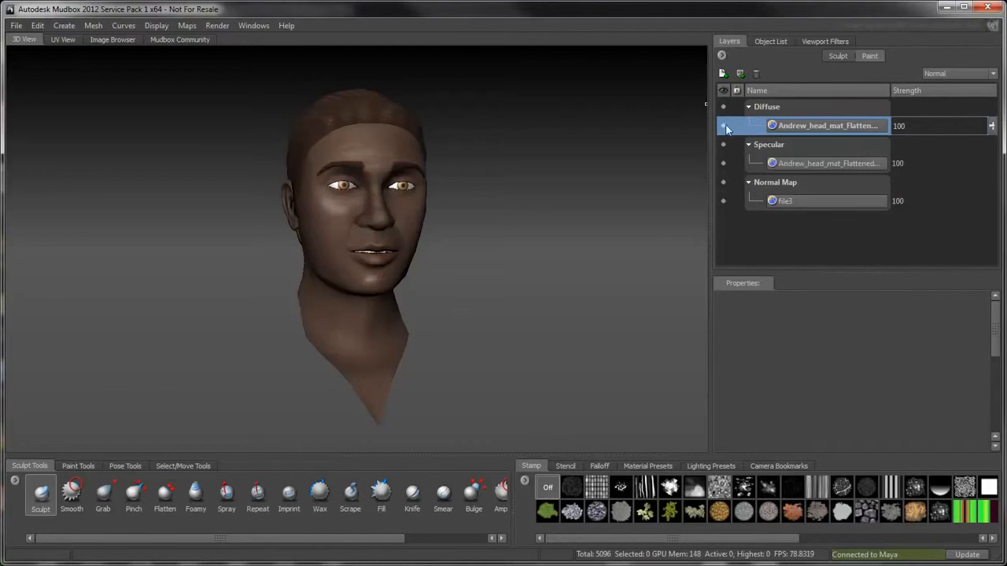
pyautogui.click(723, 126)
pyautogui.click(723, 125)
# - Lock the hair, eye, tongue and teeth meshes, leaving the head unlocked, and subdivide the head mesh one level
pyautogui.click(770, 42)
pyautogui.moveTo(810, 84); pyautogui.dragTo(872, 83)
pyautogui.scroll(-1, 785, 172)
pyautogui.scroll(-1, 785, 171)
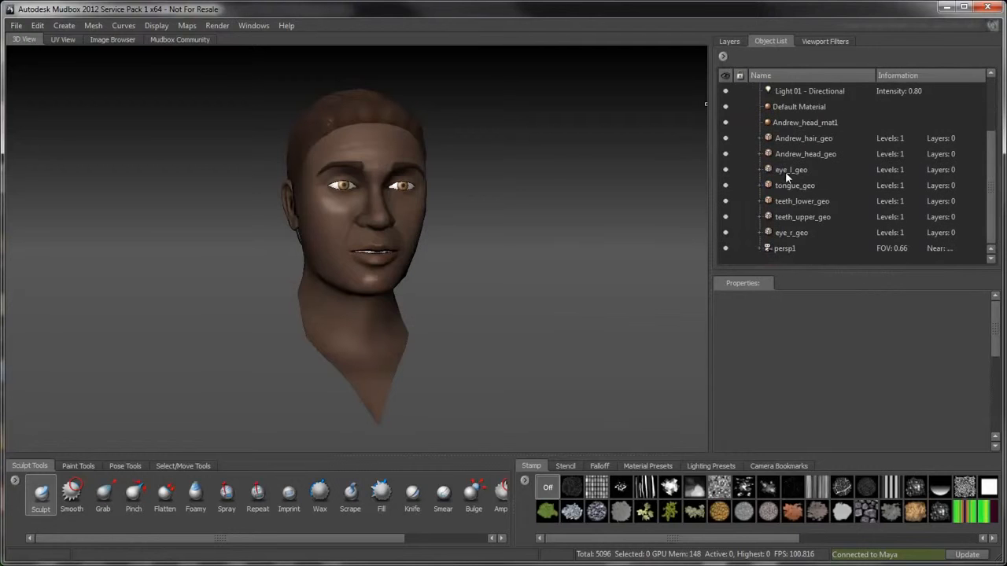
pyautogui.click(740, 185)
pyautogui.click(740, 201)
pyautogui.click(740, 217)
pyautogui.hotkey('shift', 'd')
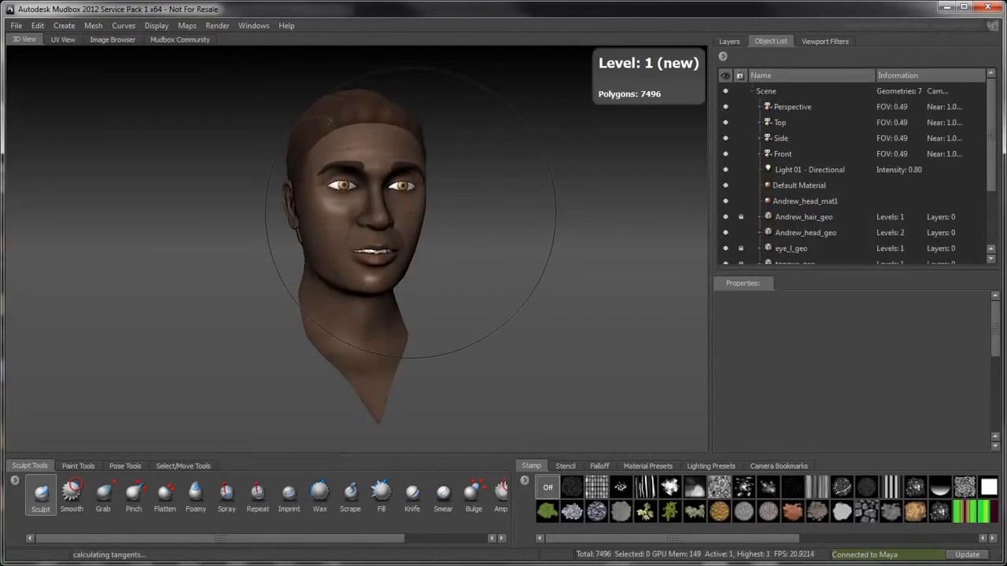
# - Create a new sculpt layer on the head mesh and name it Smile
pyautogui.click(730, 42)
pyautogui.click(837, 56)
pyautogui.click(723, 74)
pyautogui.doubleClick(802, 110)
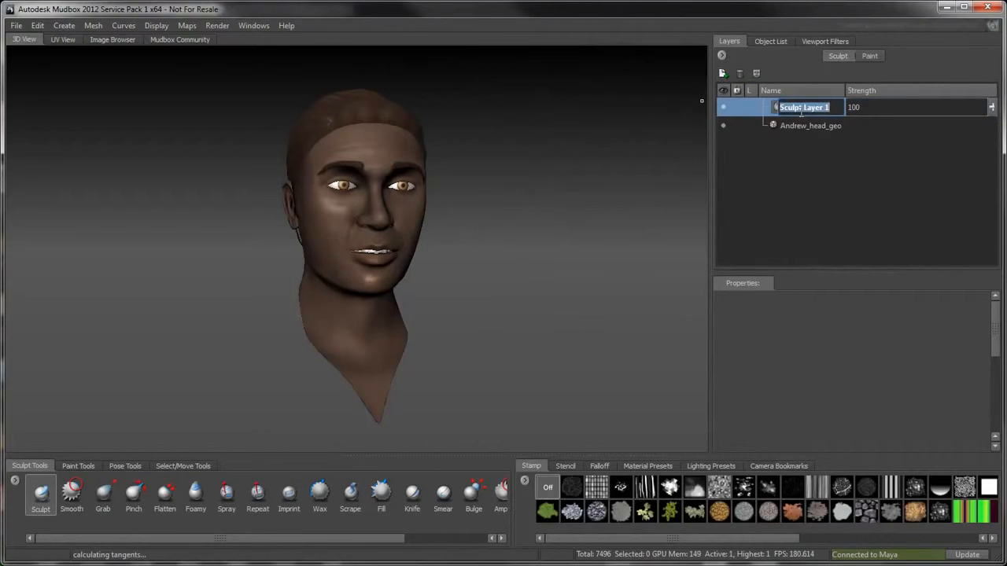
pyautogui.write('Smile')
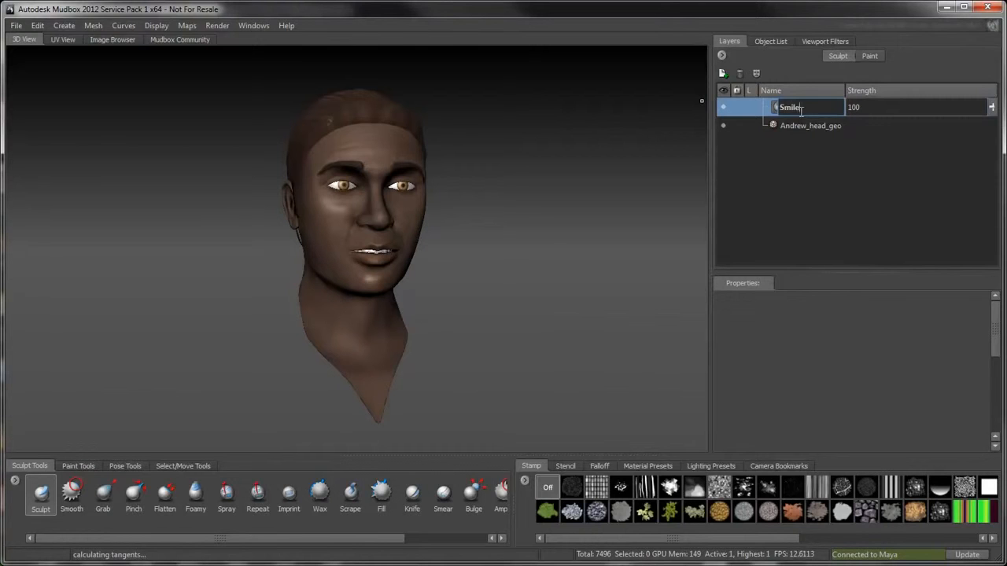
pyautogui.press('Return')
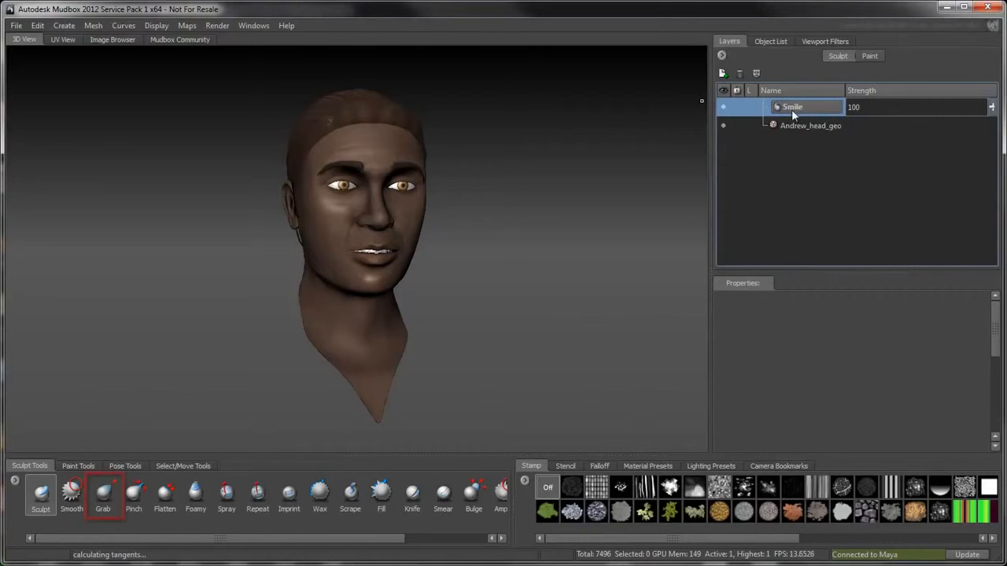
# - Pull the mouth corners outward into a smile using the Grab brush with X mirroring and a size of 1.68
pyautogui.click(108, 494)
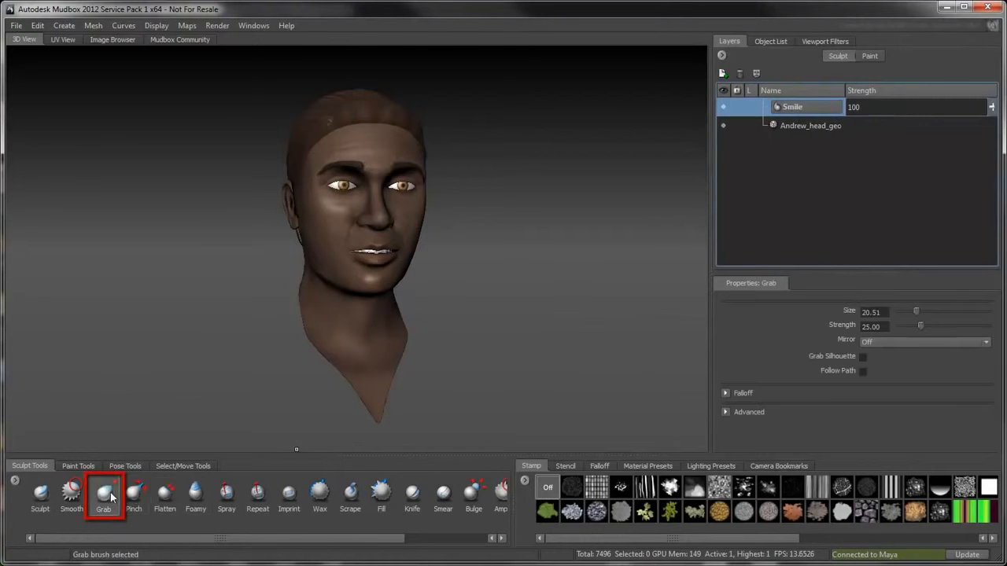
pyautogui.click(872, 343)
pyautogui.click(877, 361)
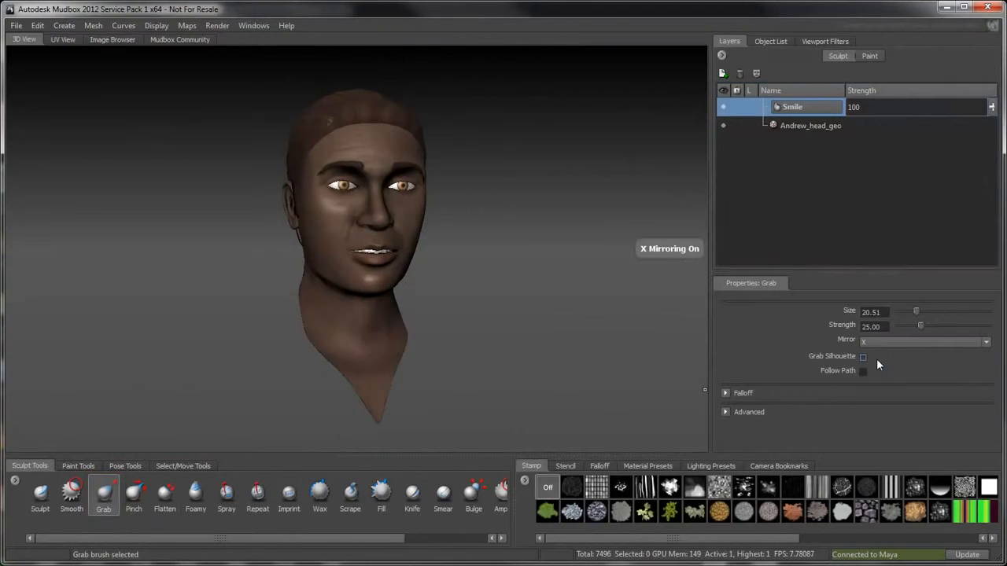
pyautogui.moveTo(503, 307)
pyautogui.keyDown('alt'); pyautogui.mouseDown()
pyautogui.moveTo(582, 299)
pyautogui.moveTo(550, 303)
pyautogui.mouseUp(); pyautogui.keyUp('alt')
pyautogui.keyDown('alt'); pyautogui.moveTo(550, 303); pyautogui.dragTo(503, 314, button='right'); pyautogui.keyUp('alt')
pyautogui.keyDown('alt'); pyautogui.moveTo(503, 315); pyautogui.dragTo(453, 323); pyautogui.keyUp('alt')
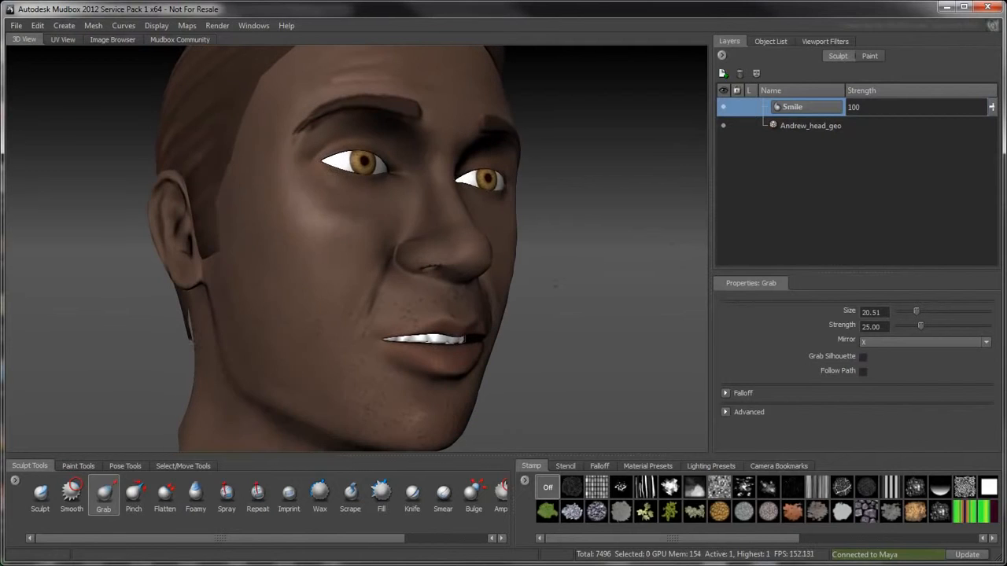
pyautogui.press('b')
pyautogui.moveTo(404, 302); pyautogui.dragTo(470, 491)
pyautogui.moveTo(384, 339)
pyautogui.mouseDown()
pyautogui.moveTo(323, 316)
pyautogui.moveTo(311, 334)
pyautogui.moveTo(307, 318)
pyautogui.moveTo(328, 331)
pyautogui.mouseUp()
pyautogui.press('b')
pyautogui.moveTo(329, 331)
pyautogui.keyDown('alt'); pyautogui.mouseDown()
pyautogui.moveTo(263, 358)
pyautogui.moveTo(249, 352)
pyautogui.moveTo(342, 350)
pyautogui.mouseUp(); pyautogui.keyUp('alt')
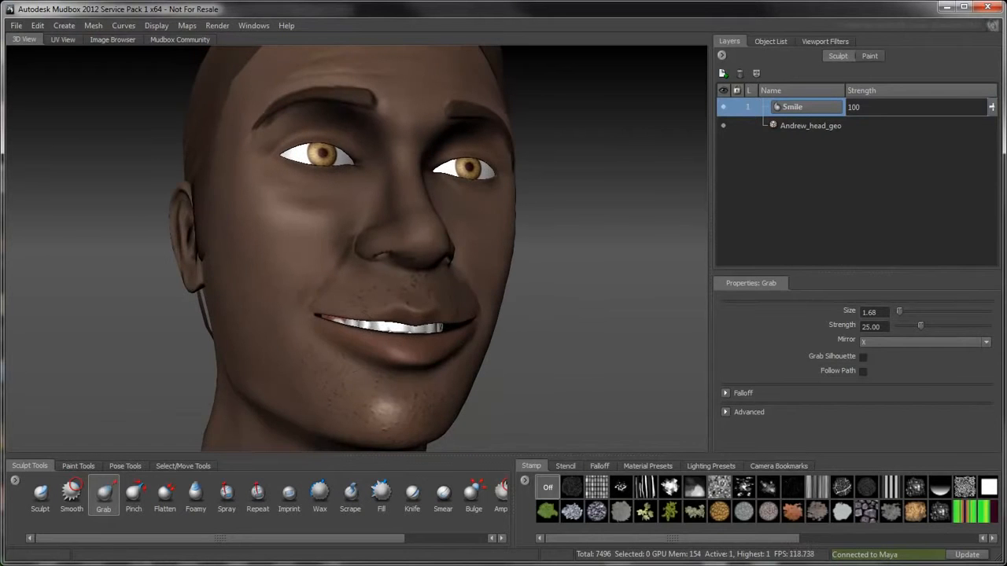
# - Show the wireframe and refine the mouth corners using the Grab brush at size 0.57 and strength 11.37
pyautogui.keyDown('alt'); pyautogui.moveTo(338, 301); pyautogui.dragTo(350, 304); pyautogui.keyUp('alt')
pyautogui.keyDown('alt'); pyautogui.moveTo(351, 304); pyautogui.dragTo(386, 296, button='right'); pyautogui.keyUp('alt')
pyautogui.moveTo(385, 295)
pyautogui.keyDown('alt'); pyautogui.mouseDown()
pyautogui.moveTo(416, 298)
pyautogui.moveTo(383, 274)
pyautogui.moveTo(354, 270)
pyautogui.mouseUp(); pyautogui.keyUp('alt')
pyautogui.press('w')
pyautogui.press('b')
pyautogui.press('b')
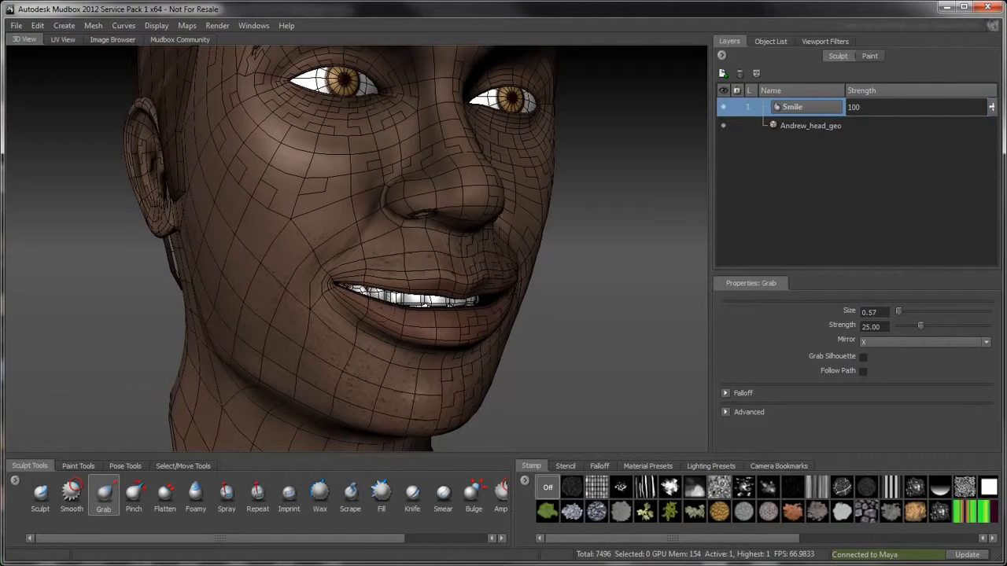
pyautogui.keyDown('alt'); pyautogui.moveTo(354, 275); pyautogui.dragTo(299, 260); pyautogui.keyUp('alt')
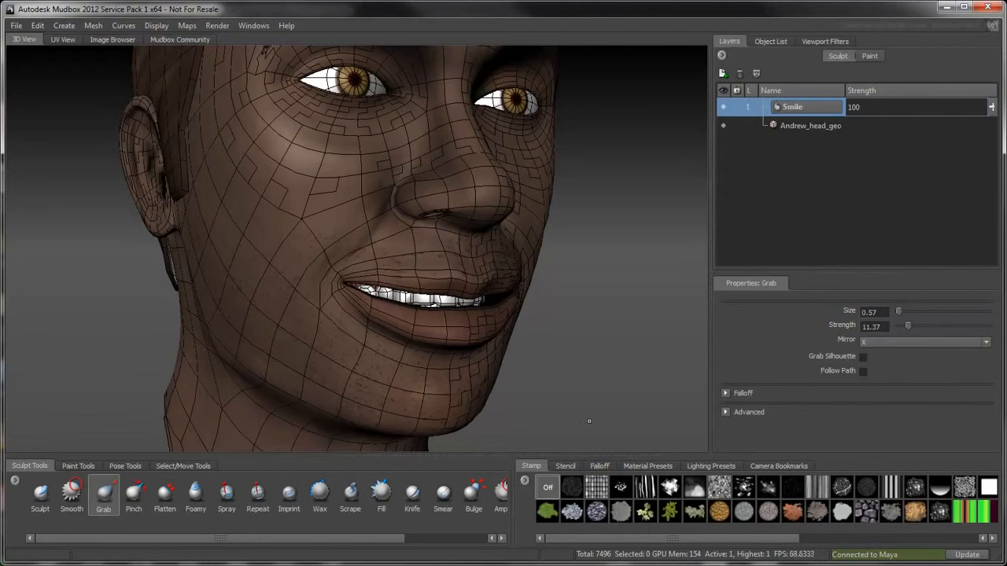
# - Give the Grab brush the fourth falloff, size 0.79 and strength 31.50, refine the lips, and preview the Smile layer's strength
pyautogui.click(613, 466)
pyautogui.click(620, 487)
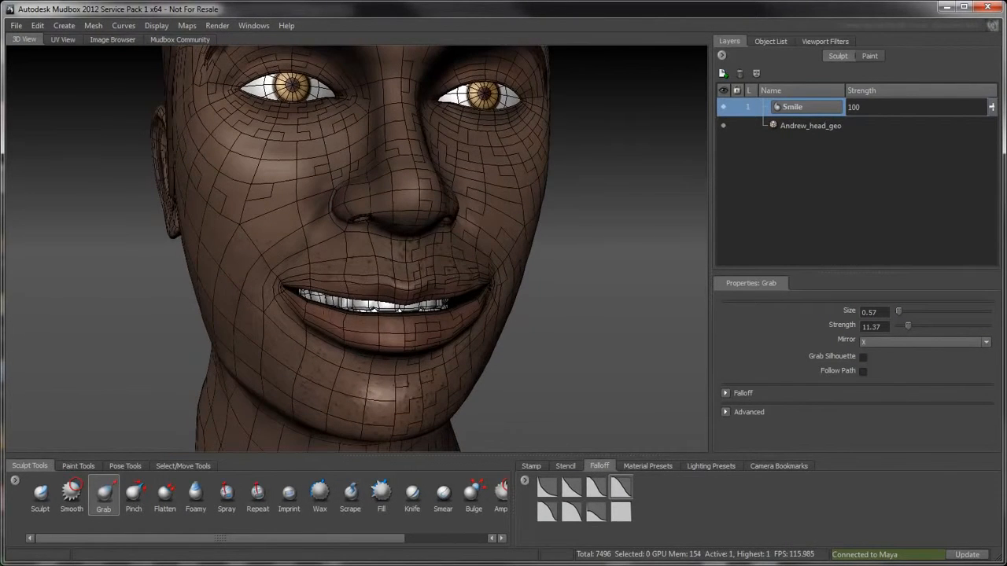
pyautogui.moveTo(908, 326)
pyautogui.keyDown('shift'); pyautogui.mouseDown()
pyautogui.moveTo(925, 326)
pyautogui.moveTo(902, 311)
pyautogui.mouseUp(); pyautogui.keyUp('shift')
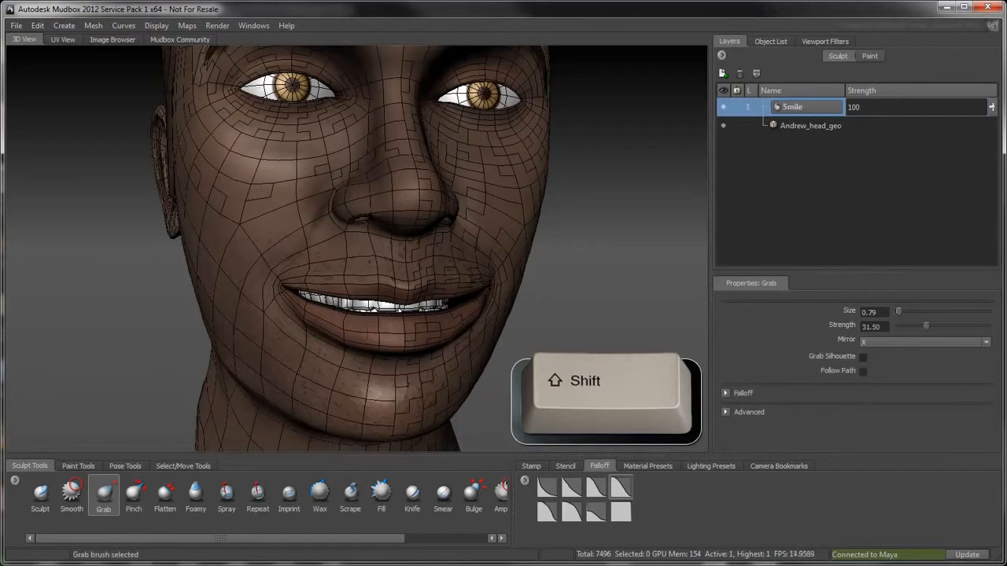
pyautogui.keyDown('alt'); pyautogui.moveTo(354, 235); pyautogui.dragTo(251, 220); pyautogui.keyUp('alt')
pyautogui.moveTo(991, 107)
pyautogui.mouseDown()
pyautogui.moveTo(912, 107)
pyautogui.moveTo(944, 107)
pyautogui.moveTo(1001, 65)
pyautogui.moveTo(968, 107)
pyautogui.moveTo(944, 107)
pyautogui.moveTo(997, 96)
pyautogui.mouseUp()
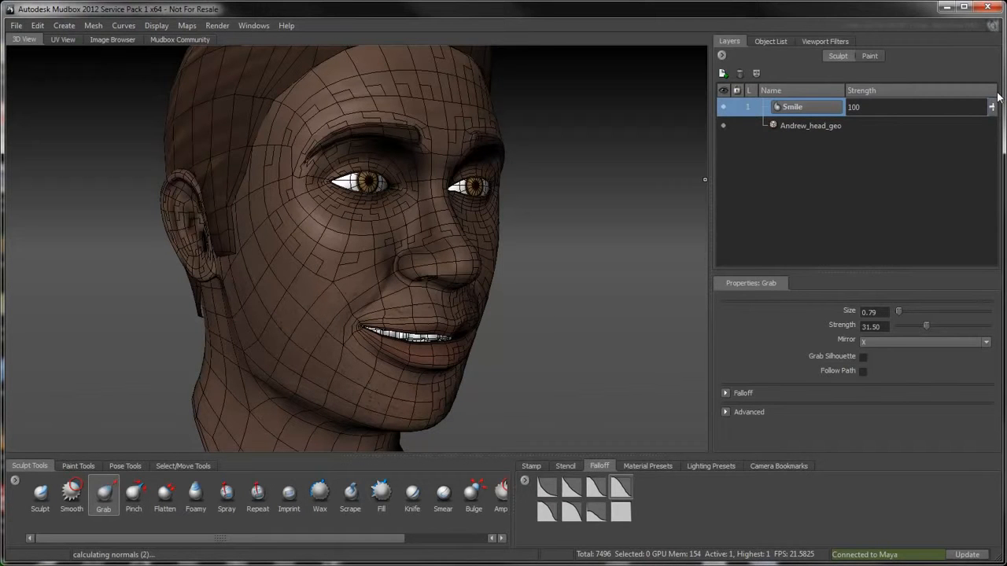
# - Hide the wireframe and puff up the cheeks below the eyes using the Bulge brush at strength 0.25
pyautogui.click(473, 496)
pyautogui.doubleClick(879, 326)
pyautogui.write('0.25')
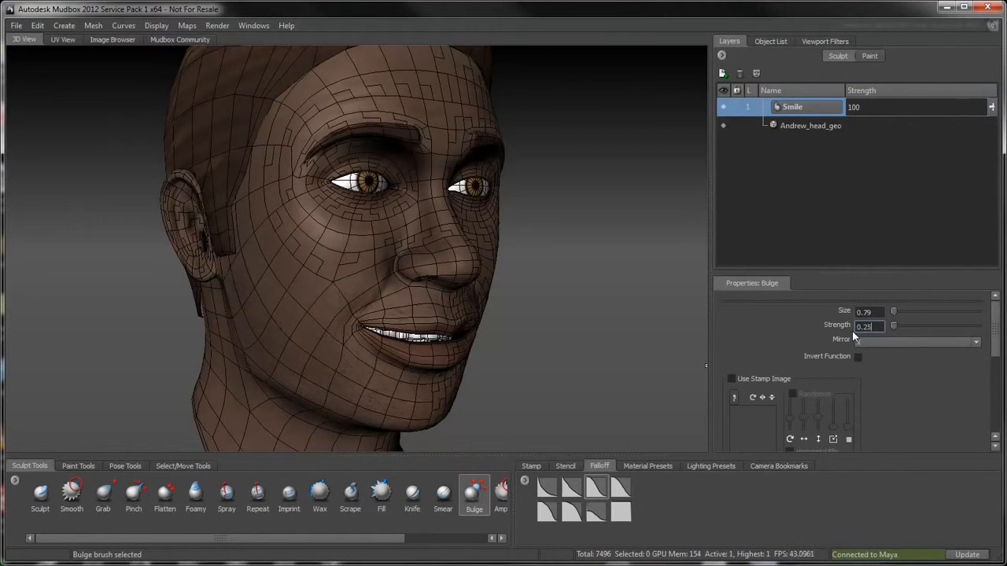
pyautogui.press('Return')
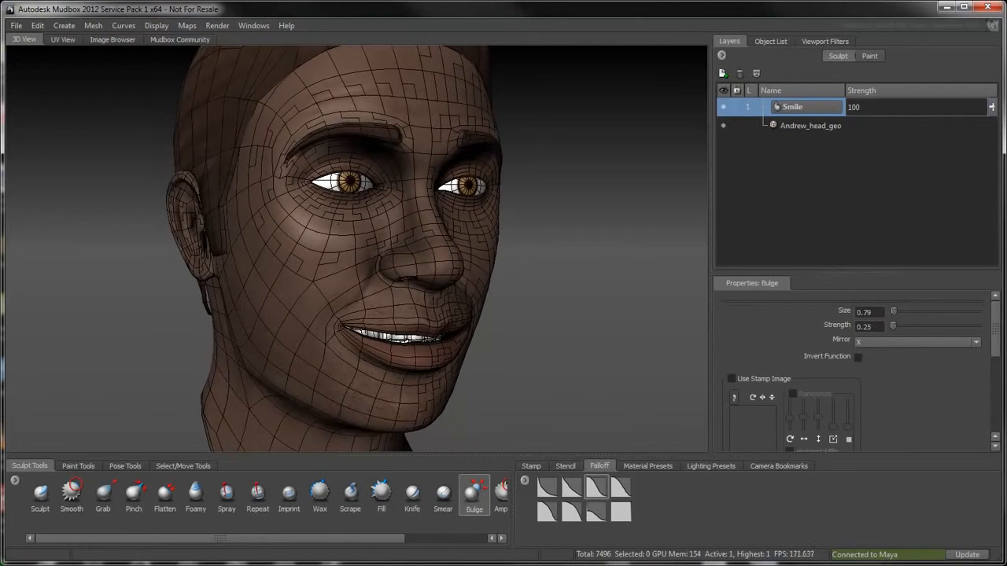
pyautogui.press('w')
pyautogui.moveTo(321, 208); pyautogui.dragTo(328, 190)
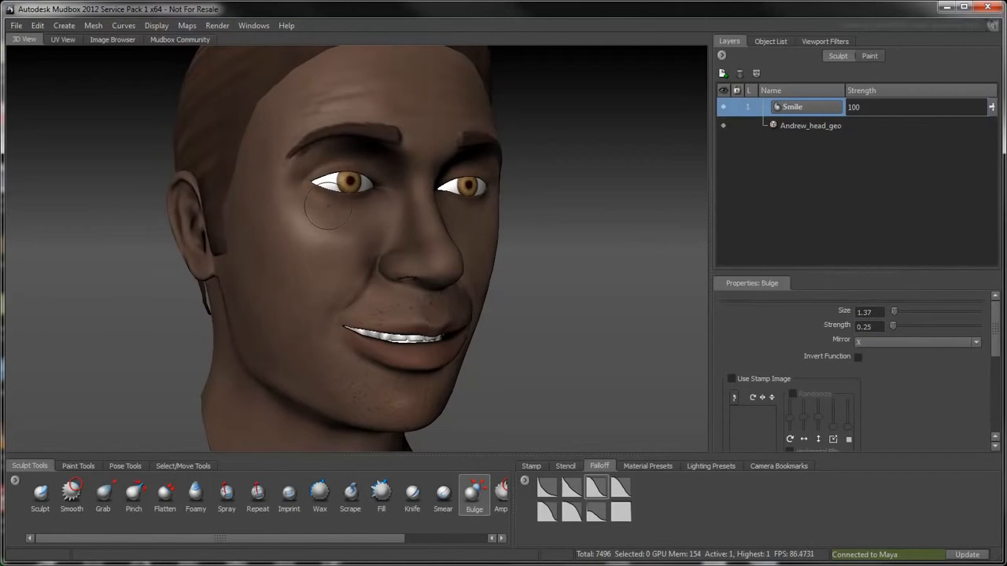
pyautogui.keyDown('alt'); pyautogui.moveTo(356, 211); pyautogui.dragTo(386, 220, button='right'); pyautogui.keyUp('alt')
pyautogui.keyDown('alt'); pyautogui.moveTo(330, 185); pyautogui.dragTo(386, 243, button='middle'); pyautogui.keyUp('alt')
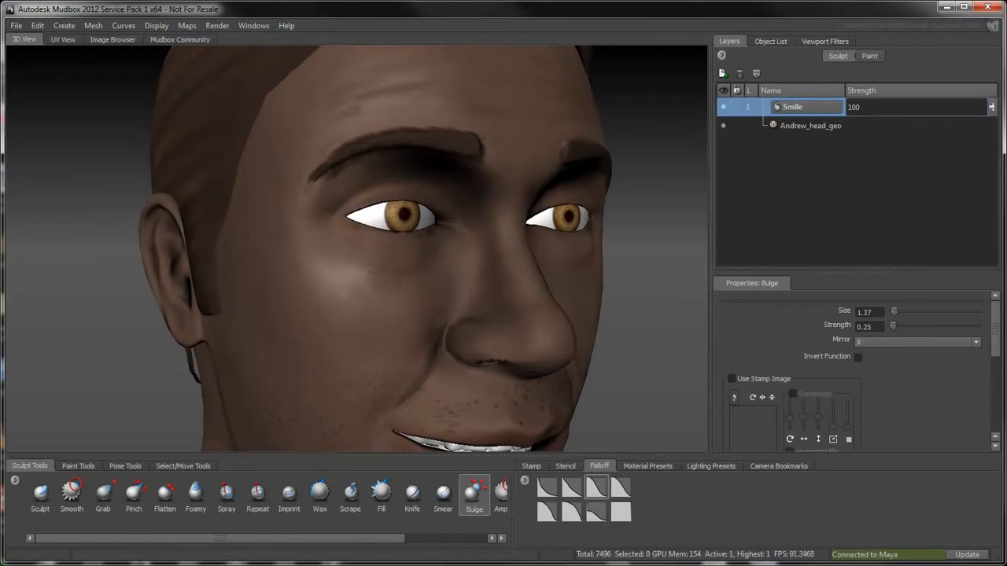
pyautogui.moveTo(362, 283)
pyautogui.mouseDown()
pyautogui.moveTo(488, 283)
pyautogui.moveTo(378, 285)
pyautogui.mouseUp()
pyautogui.moveTo(405, 283); pyautogui.dragTo(342, 291)
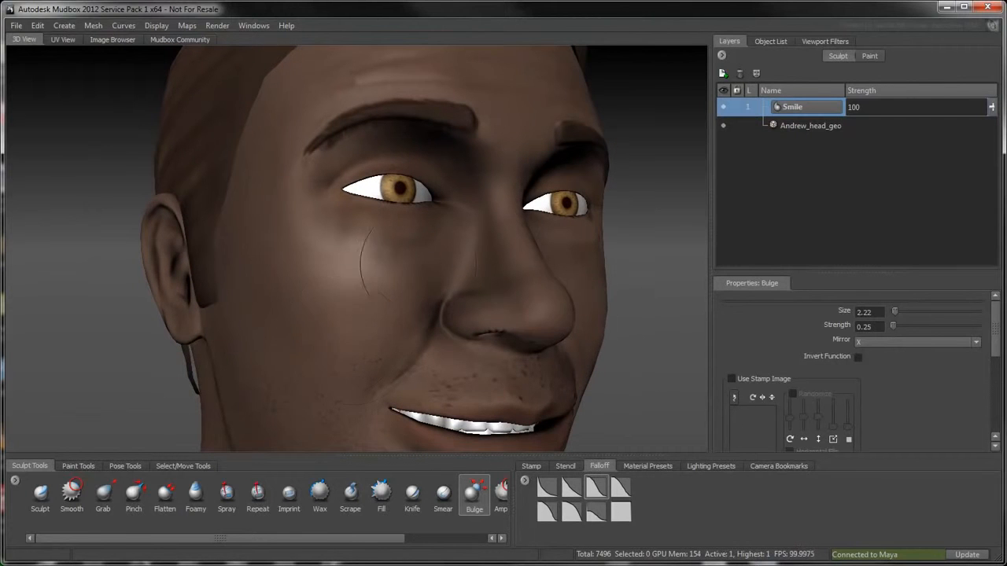
# - Undo the last bulge stroke and smooth the cheek area beneath the eyes
pyautogui.hotkey('ctrl', 'z')
pyautogui.keyDown('shift'); pyautogui.moveTo(374, 199); pyautogui.dragTo(365, 245); pyautogui.keyUp('shift')
pyautogui.keyDown('alt'); pyautogui.moveTo(364, 259); pyautogui.dragTo(365, 183, button='middle'); pyautogui.keyUp('alt')
pyautogui.keyDown('alt'); pyautogui.moveTo(364, 182); pyautogui.dragTo(260, 196); pyautogui.keyUp('alt')
pyautogui.moveTo(338, 230)
pyautogui.keyDown('alt'); pyautogui.mouseDown()
pyautogui.moveTo(351, 206)
pyautogui.moveTo(268, 186)
pyautogui.mouseUp(); pyautogui.keyUp('alt')
pyautogui.hotkey('ctrl', 'z')
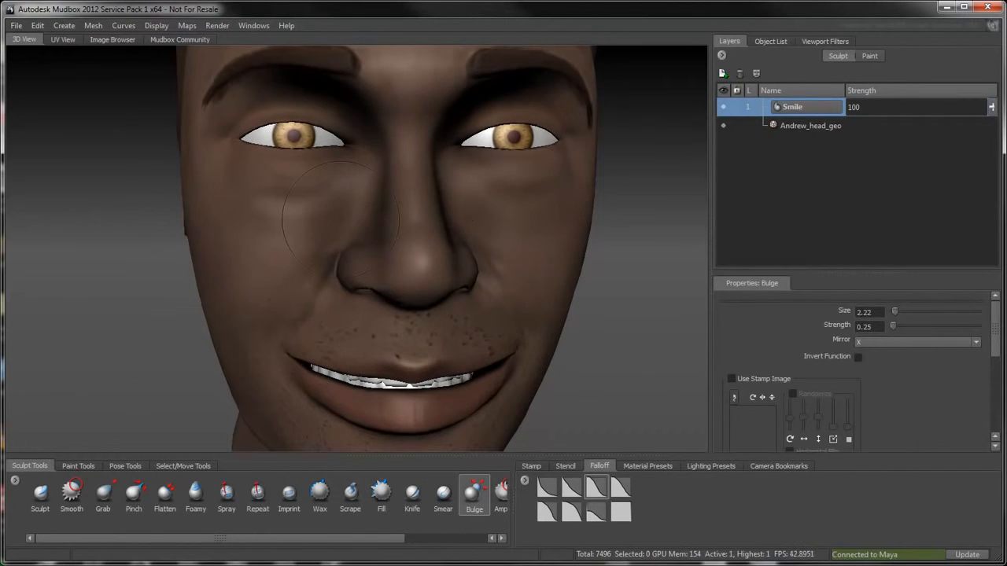
# - Check the sculpted smile on the whole face by varying the Smile layer's strength and returning it to 100
pyautogui.moveTo(369, 204)
pyautogui.keyDown('alt'); pyautogui.mouseDown()
pyautogui.moveTo(519, 194)
pyautogui.moveTo(382, 199)
pyautogui.mouseUp(); pyautogui.keyUp('alt')
pyautogui.keyDown('alt'); pyautogui.moveTo(381, 198); pyautogui.dragTo(323, 200, button='right'); pyautogui.keyUp('alt')
pyautogui.keyDown('alt'); pyautogui.moveTo(323, 201); pyautogui.dragTo(328, 218); pyautogui.keyUp('alt')
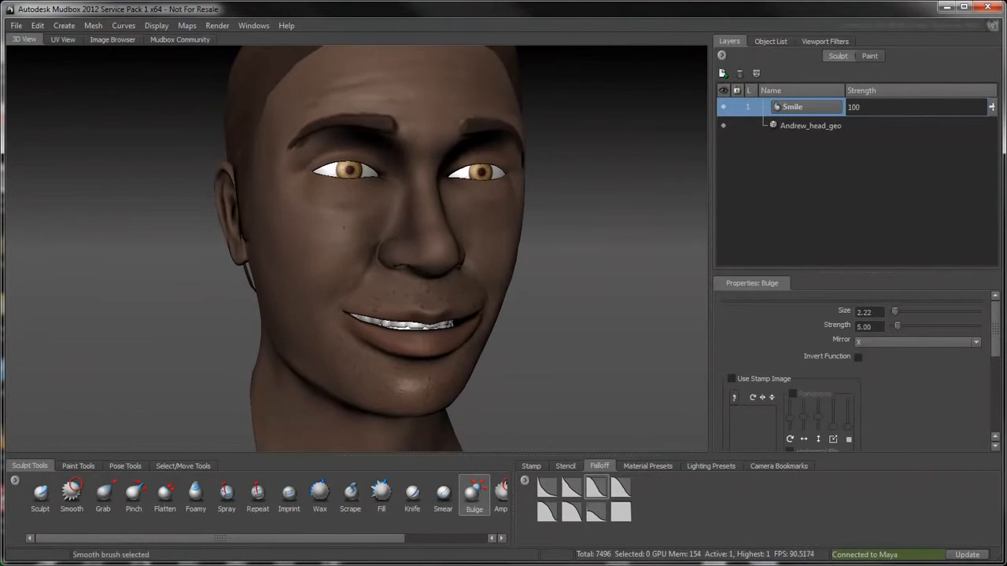
pyautogui.moveTo(992, 107)
pyautogui.mouseDown()
pyautogui.moveTo(1002, 178)
pyautogui.moveTo(1002, 82)
pyautogui.moveTo(996, 189)
pyautogui.moveTo(998, 88)
pyautogui.mouseUp()
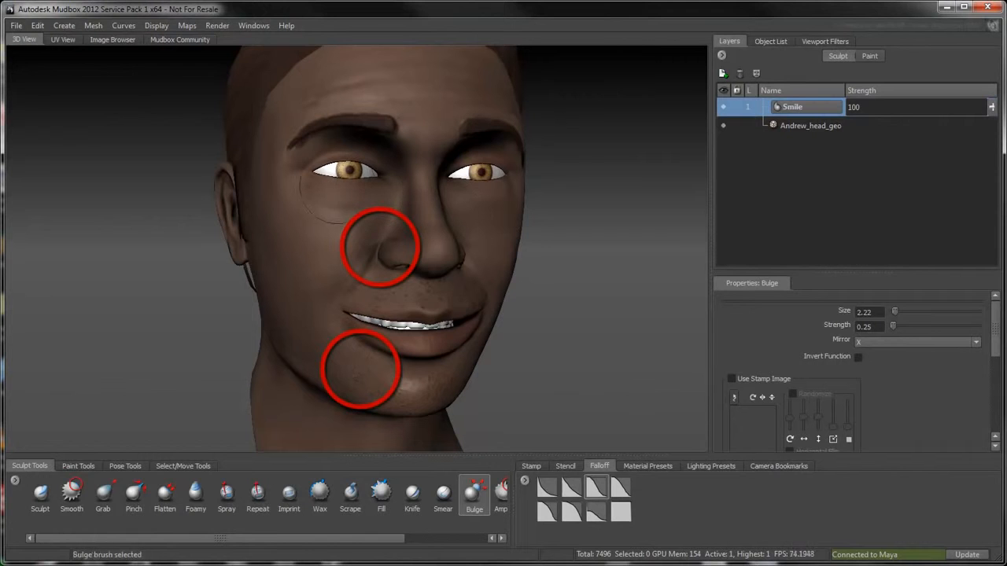
# - Shape the folds beside the nose and mouth using the Grab brush at size 1.45 and strength 31.50
pyautogui.click(113, 497)
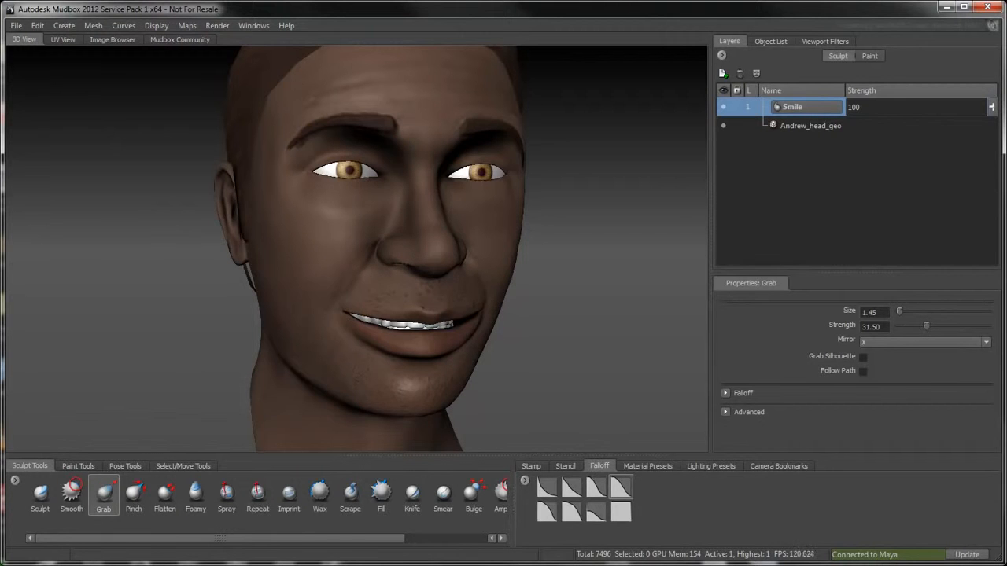
pyautogui.keyDown('alt'); pyautogui.moveTo(394, 309); pyautogui.dragTo(342, 313); pyautogui.keyUp('alt')
pyautogui.press('w')
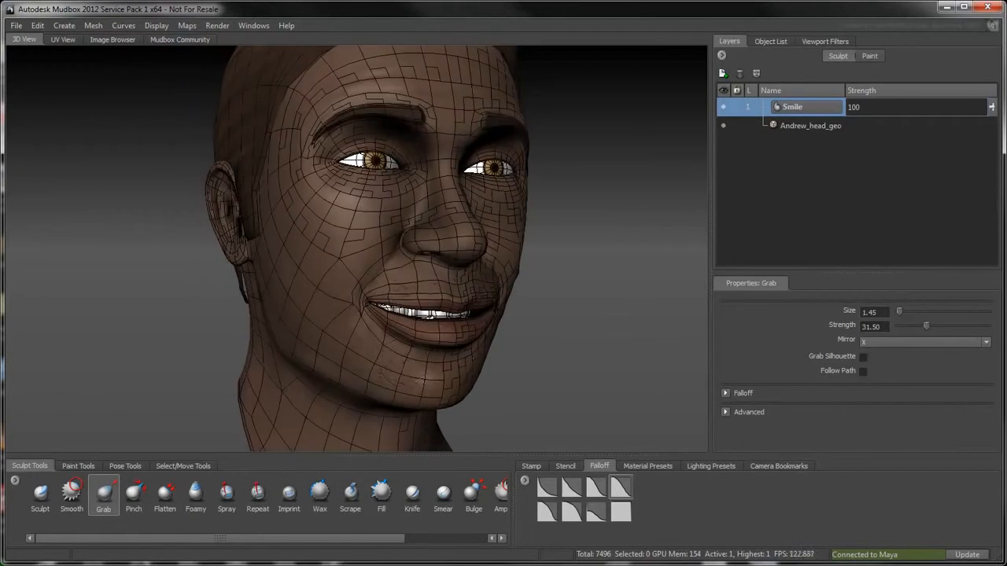
pyautogui.moveTo(395, 236)
pyautogui.mouseDown()
pyautogui.moveTo(369, 236)
pyautogui.moveTo(395, 236)
pyautogui.mouseUp()
pyautogui.moveTo(395, 310); pyautogui.dragTo(376, 310)
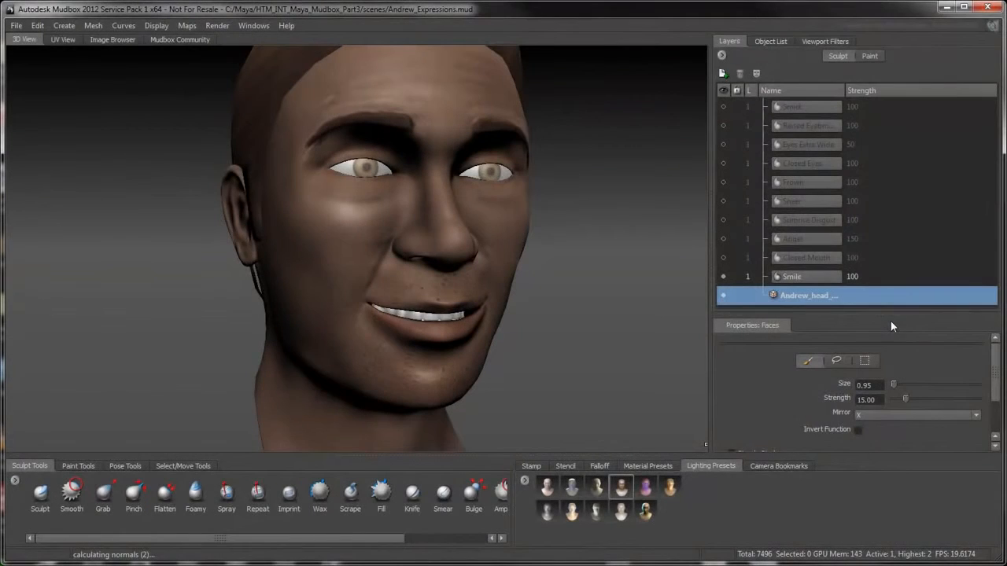
# - Examine the Smile, Closed Mouth, Anger, Surprise Disgust and Sneer expressions by toggling each sculpt layer's visibility, leaving them all hidden
pyautogui.click(722, 277)
pyautogui.click(723, 277)
pyautogui.click(723, 275)
pyautogui.click(722, 258)
pyautogui.click(722, 257)
pyautogui.click(722, 240)
pyautogui.click(722, 240)
pyautogui.click(723, 221)
pyautogui.click(723, 221)
pyautogui.click(721, 201)
pyautogui.click(721, 201)
# - Combine the Eyes Extra Wide, Frown and Smile layers by making them visible, and set the Smile layer's strength to 150
pyautogui.click(723, 144)
pyautogui.click(723, 182)
pyautogui.click(723, 277)
pyautogui.doubleClick(849, 277)
pyautogui.write('150')
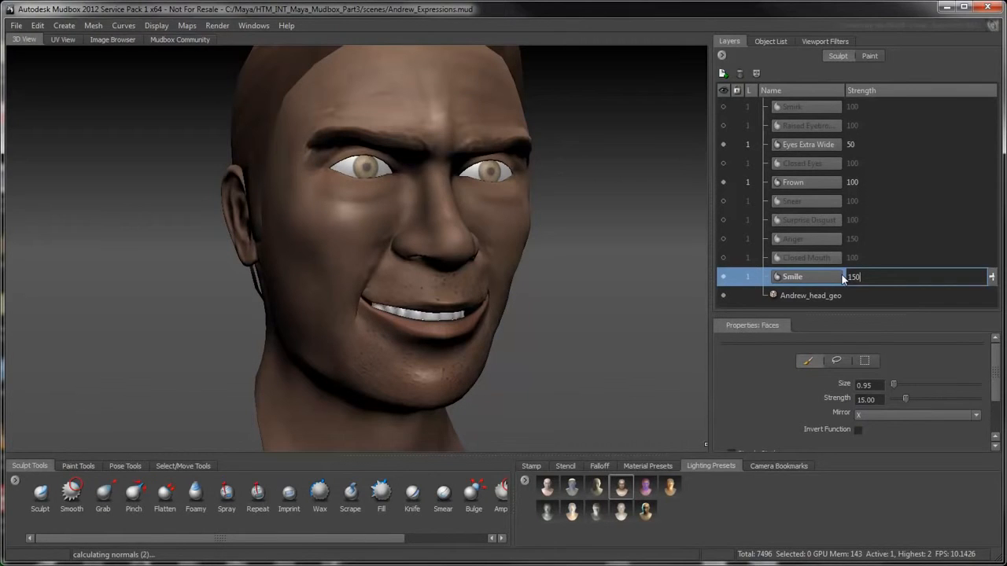
# - Set the Smile layer's strength back to 100 and hide the Smile, Frown and Eyes Extra Wide layers
pyautogui.doubleClick(850, 275)
pyautogui.write('100')
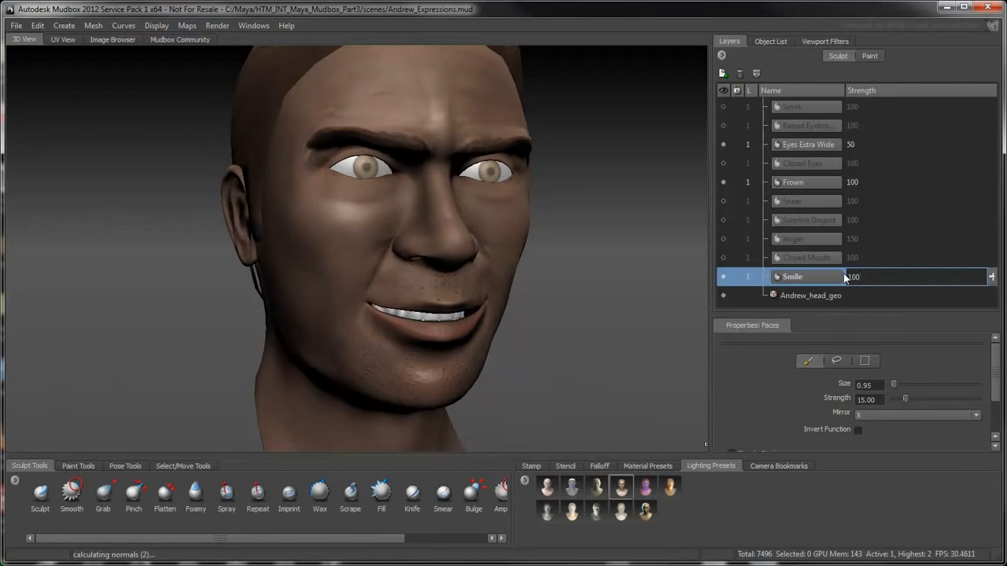
pyautogui.click(723, 277)
pyautogui.click(723, 183)
pyautogui.click(723, 145)
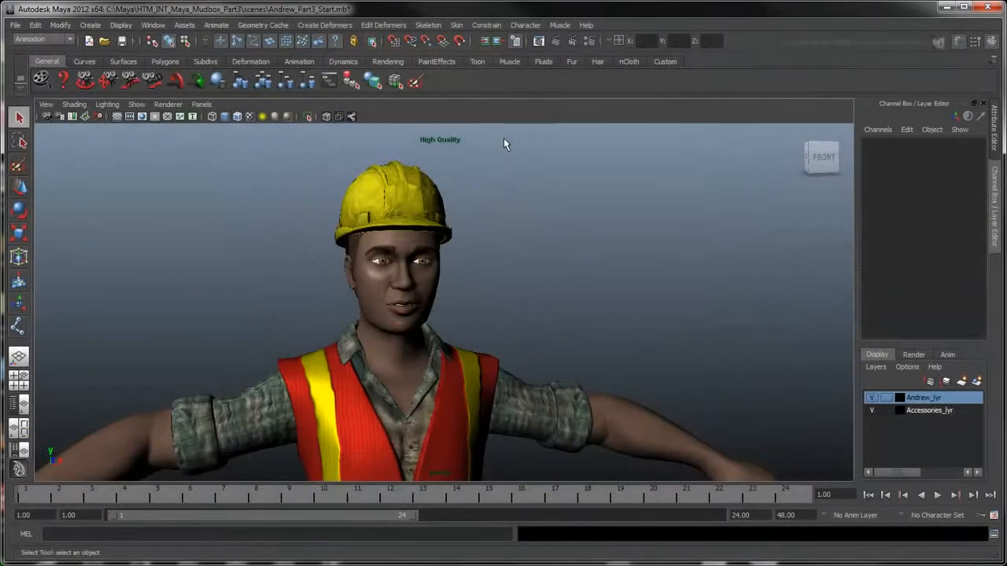
# - Switch to Maya and insert an edge loop around the character's right eye using the Insert Edge Loop Tool on the head mesh
pyautogui.scroll(5, 461, 263)
pyautogui.keyDown('alt'); pyautogui.moveTo(461, 262); pyautogui.dragTo(565, 294, button='middle'); pyautogui.keyUp('alt')
pyautogui.click(489, 183)
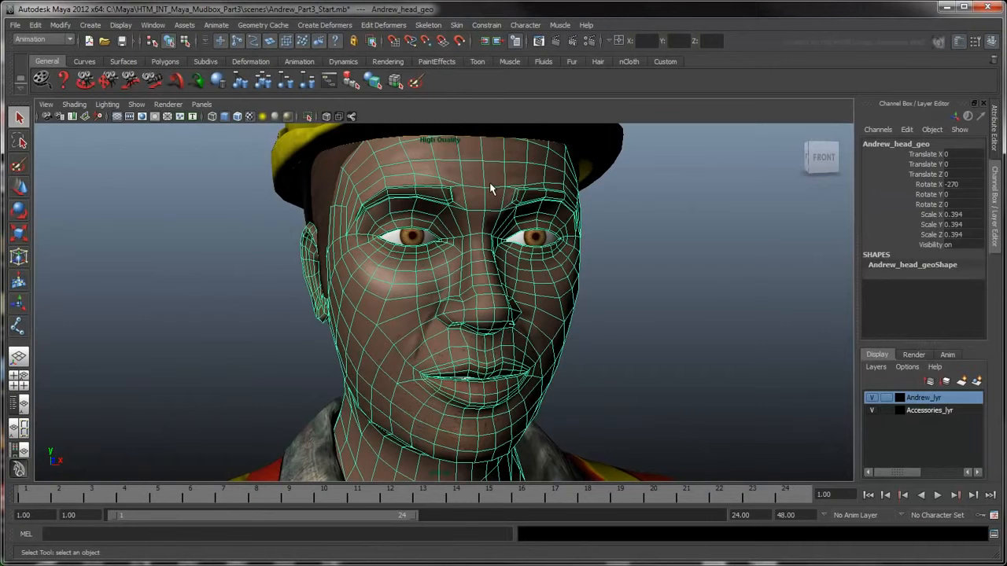
pyautogui.rightClick(489, 183)
pyautogui.click(490, 153)
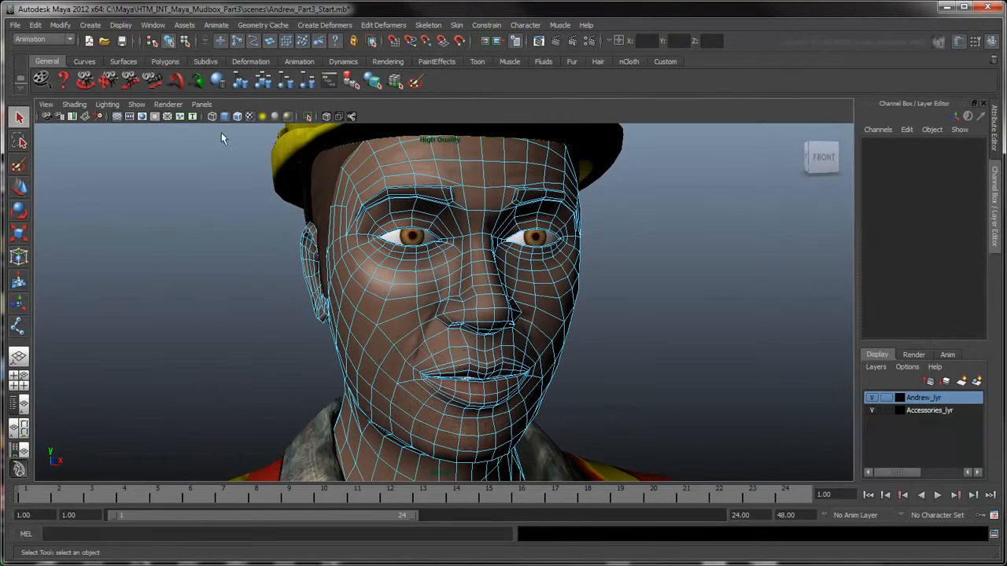
pyautogui.click(71, 39)
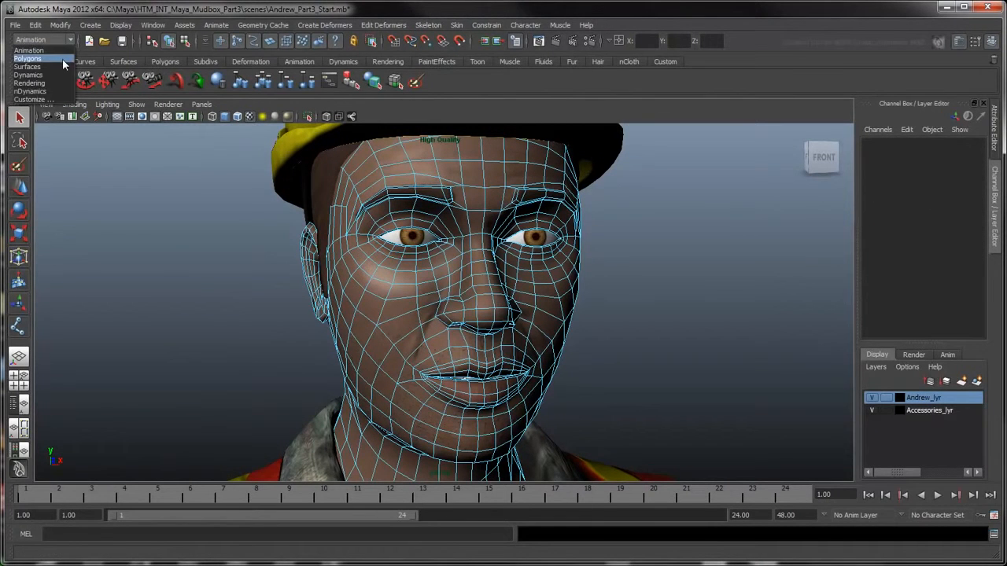
pyautogui.click(61, 59)
pyautogui.click(270, 25)
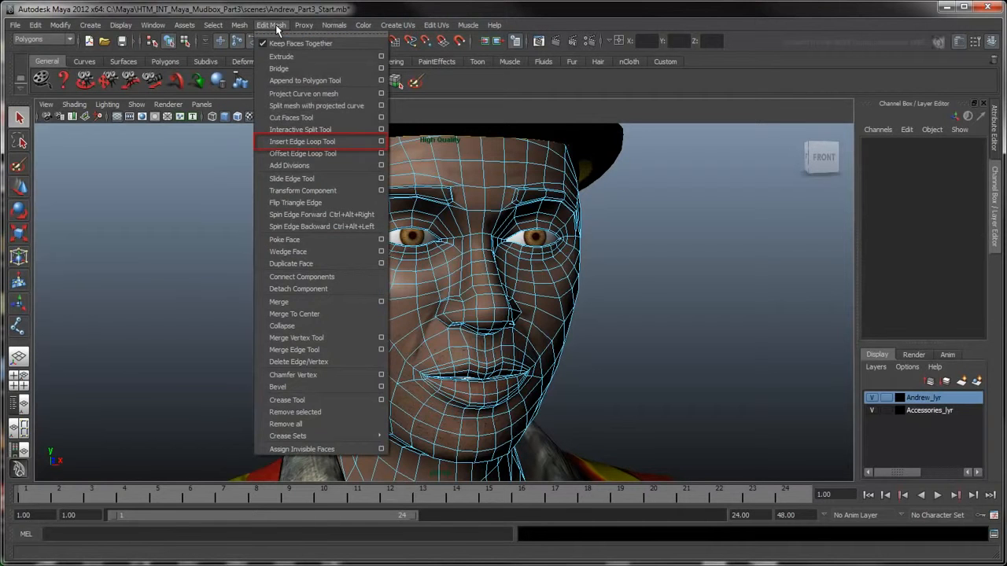
pyautogui.click(341, 141)
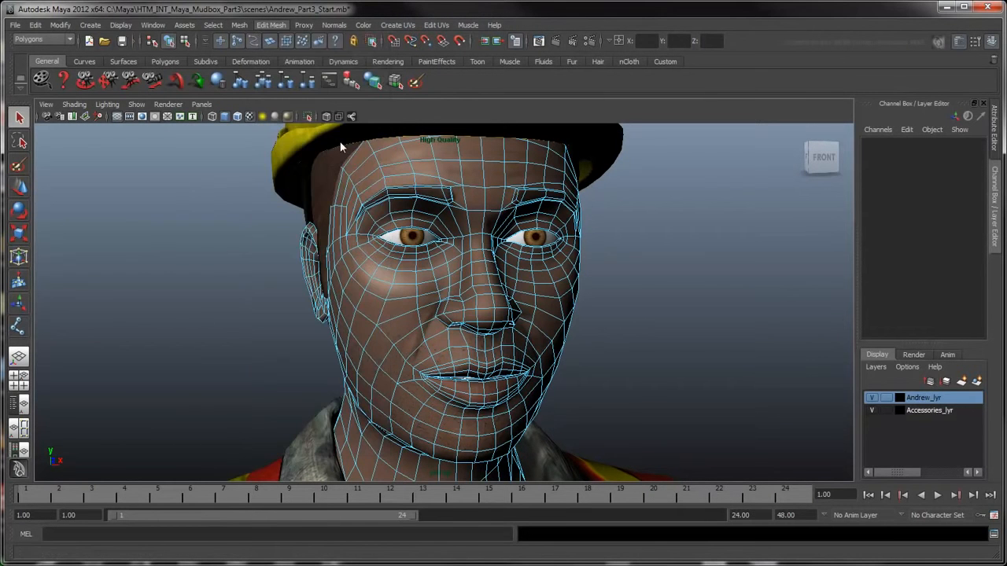
pyautogui.keyDown('alt'); pyautogui.moveTo(420, 207); pyautogui.dragTo(431, 250, button='middle'); pyautogui.keyUp('alt')
pyautogui.scroll(5, 425, 239)
pyautogui.moveTo(409, 195)
pyautogui.mouseDown()
pyautogui.moveTo(415, 177)
pyautogui.moveTo(404, 209)
pyautogui.moveTo(409, 191)
pyautogui.mouseUp()
pyautogui.keyDown('alt'); pyautogui.moveTo(492, 219); pyautogui.dragTo(530, 225); pyautogui.keyUp('alt')
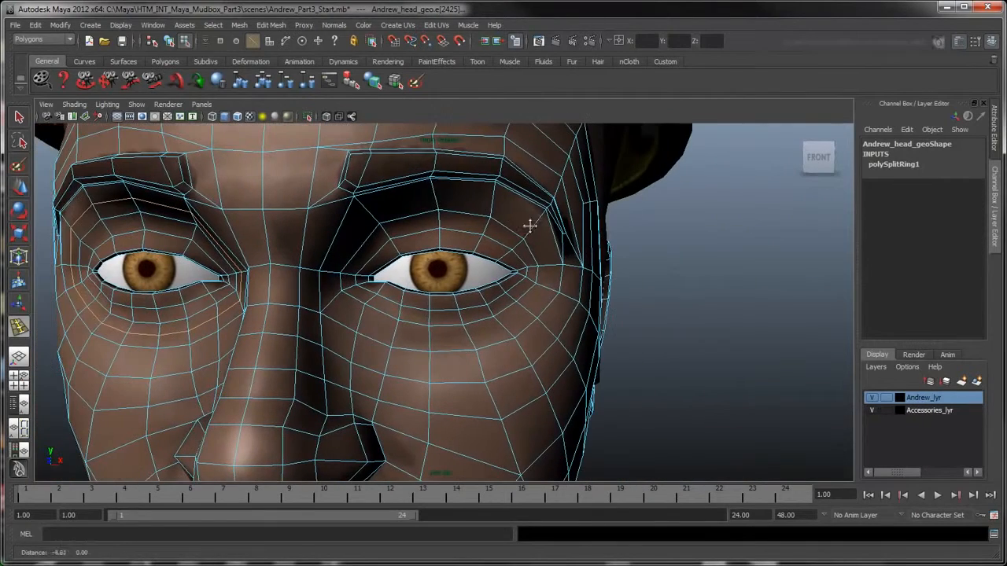
# - Insert further edge loops around the other eye, between the eyes and around the mouth, and exit the tool
pyautogui.moveTo(438, 187)
pyautogui.mouseDown()
pyautogui.moveTo(440, 214)
pyautogui.moveTo(437, 197)
pyautogui.mouseUp()
pyautogui.moveTo(307, 236); pyautogui.dragTo(313, 237)
pyautogui.keyDown('alt'); pyautogui.moveTo(330, 354); pyautogui.dragTo(461, 243, button='middle'); pyautogui.keyUp('alt')
pyautogui.keyDown('alt'); pyautogui.moveTo(461, 243); pyautogui.dragTo(495, 246); pyautogui.keyUp('alt')
pyautogui.keyDown('alt'); pyautogui.moveTo(495, 247); pyautogui.dragTo(447, 246, button='middle'); pyautogui.keyUp('alt')
pyautogui.moveTo(518, 286); pyautogui.dragTo(524, 288)
pyautogui.press('q')
pyautogui.scroll(-5, 524, 287)
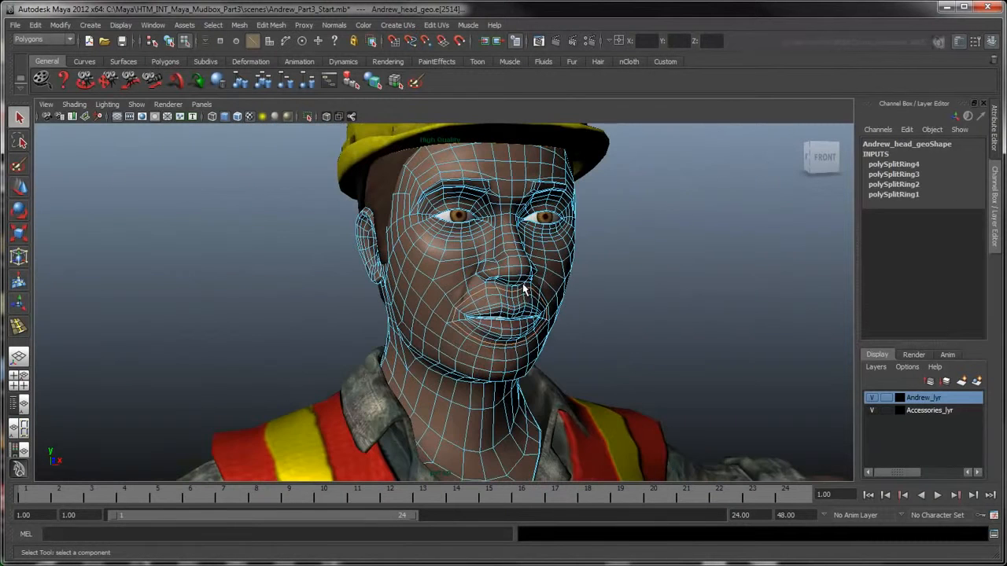
# - Return the head mesh to object mode, select it and delete its construction history
pyautogui.rightClick(474, 280)
pyautogui.click(499, 273)
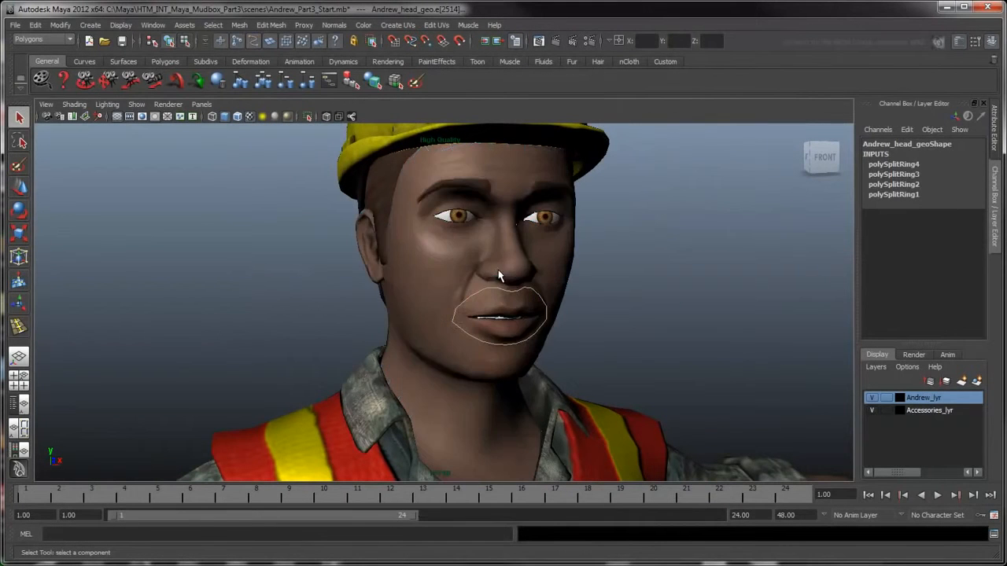
pyautogui.click(446, 265)
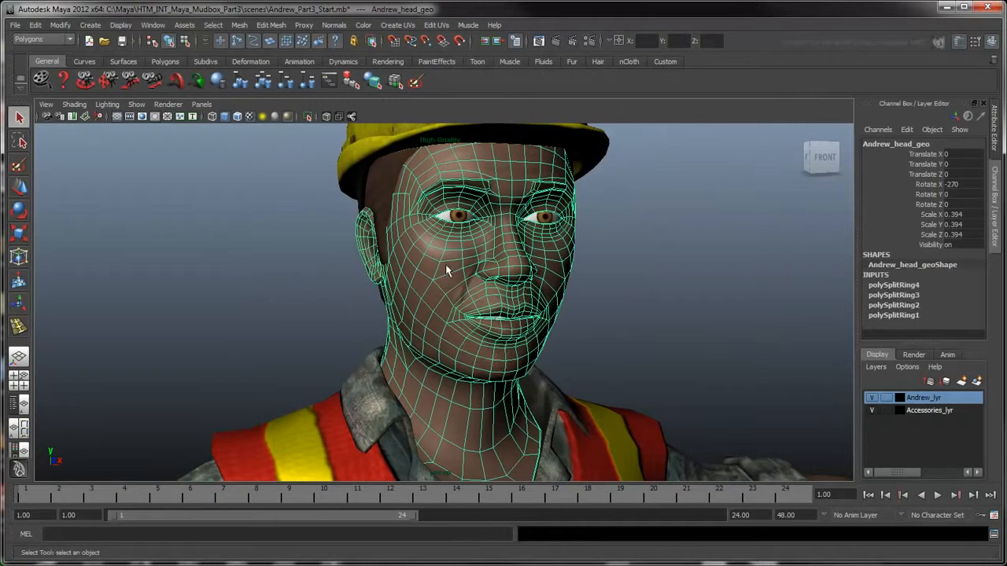
pyautogui.click(36, 24)
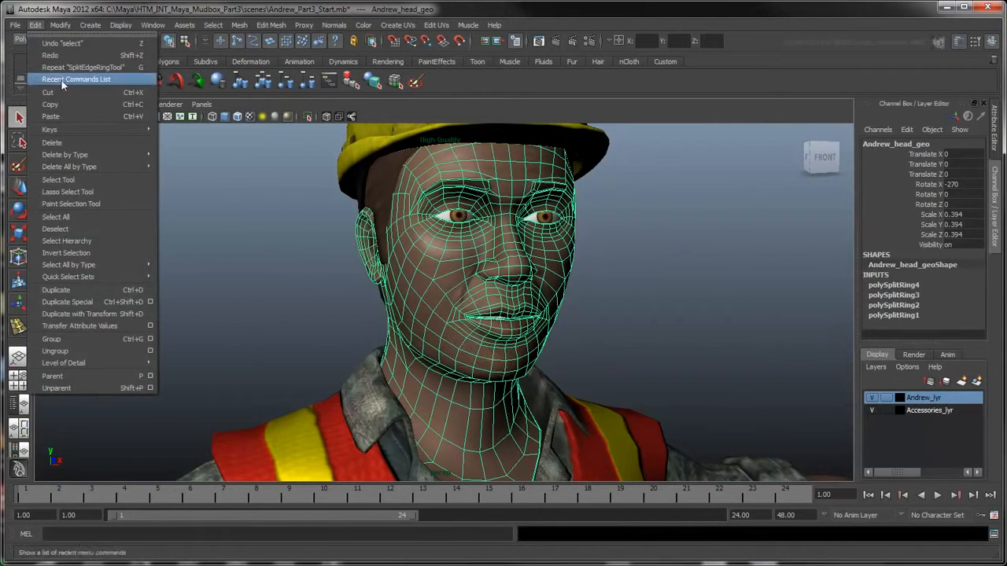
pyautogui.moveTo(81, 155)
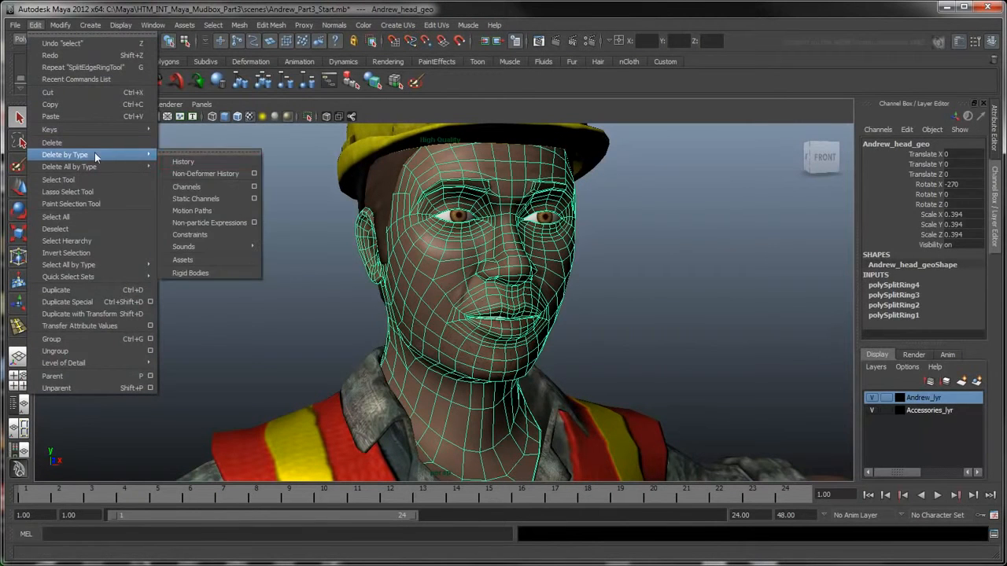
pyautogui.click(209, 161)
# - Send the edited head to Mudbox as an update of the current scene
pyautogui.click(15, 25)
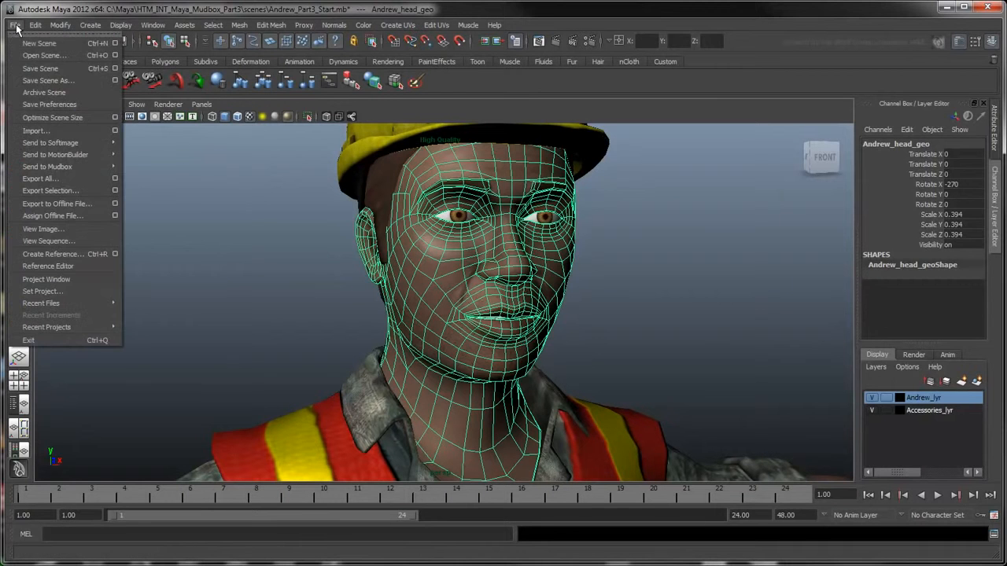
pyautogui.moveTo(59, 167)
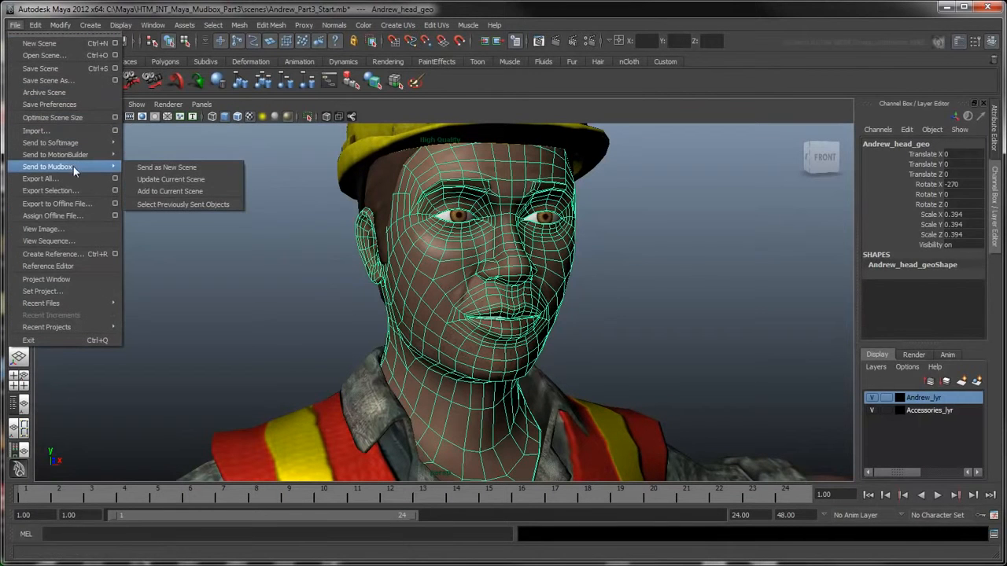
pyautogui.click(226, 186)
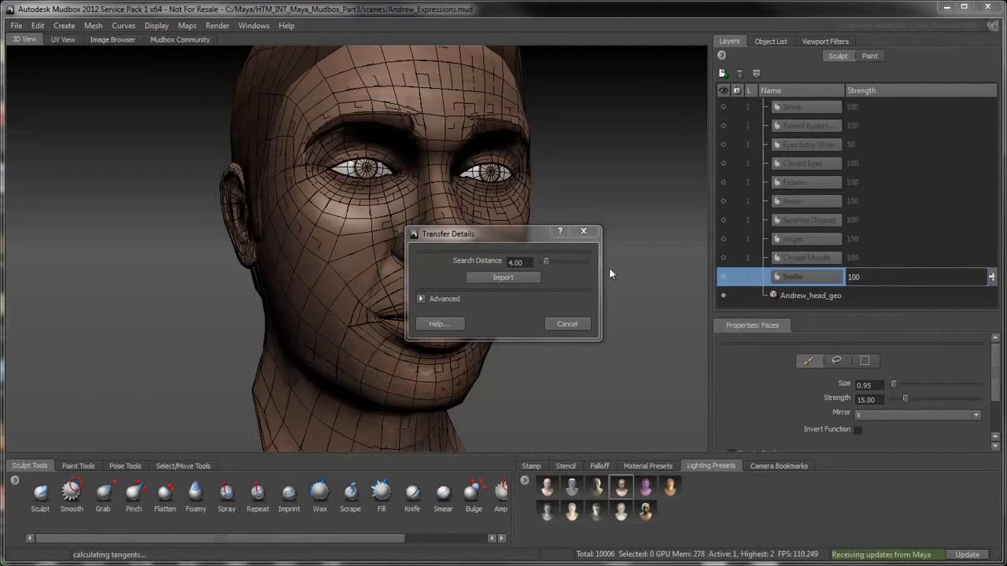
# - Set the transfer search distance to 0.1, reveal the advanced transfer options and import the updated head mesh
pyautogui.moveTo(528, 263); pyautogui.dragTo(500, 262)
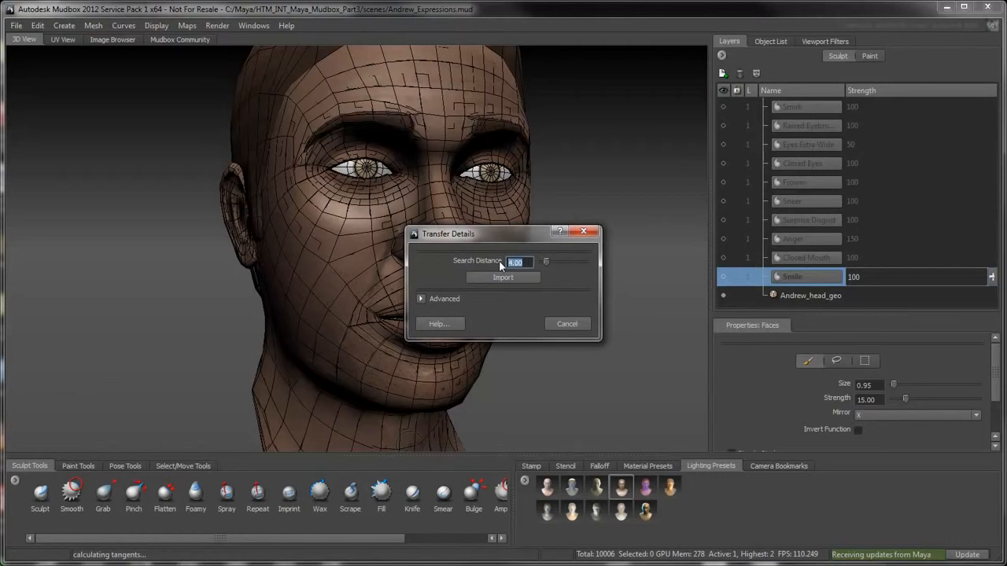
pyautogui.write('0.1')
pyautogui.press('Return')
pyautogui.click(422, 299)
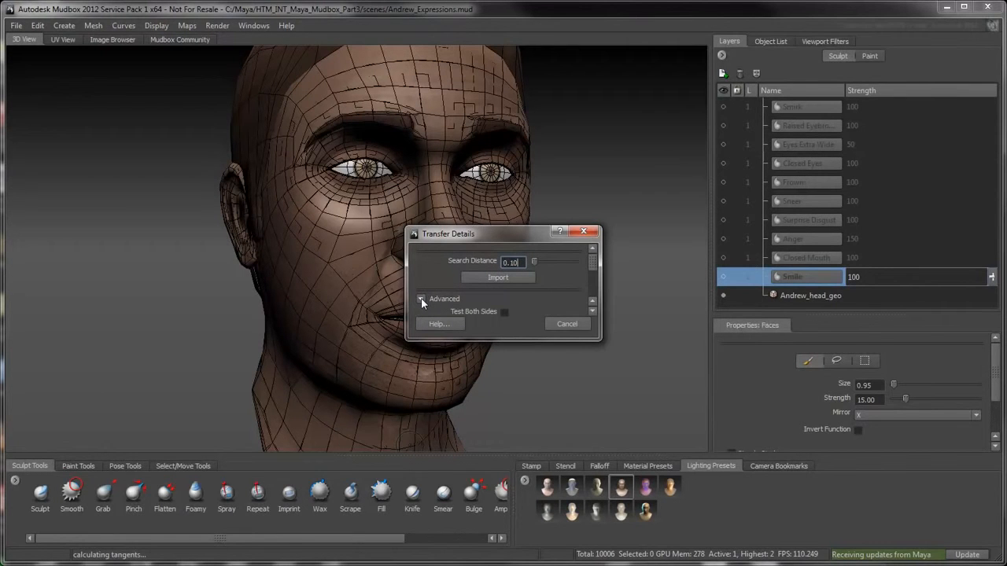
pyautogui.moveTo(449, 228); pyautogui.dragTo(452, 103)
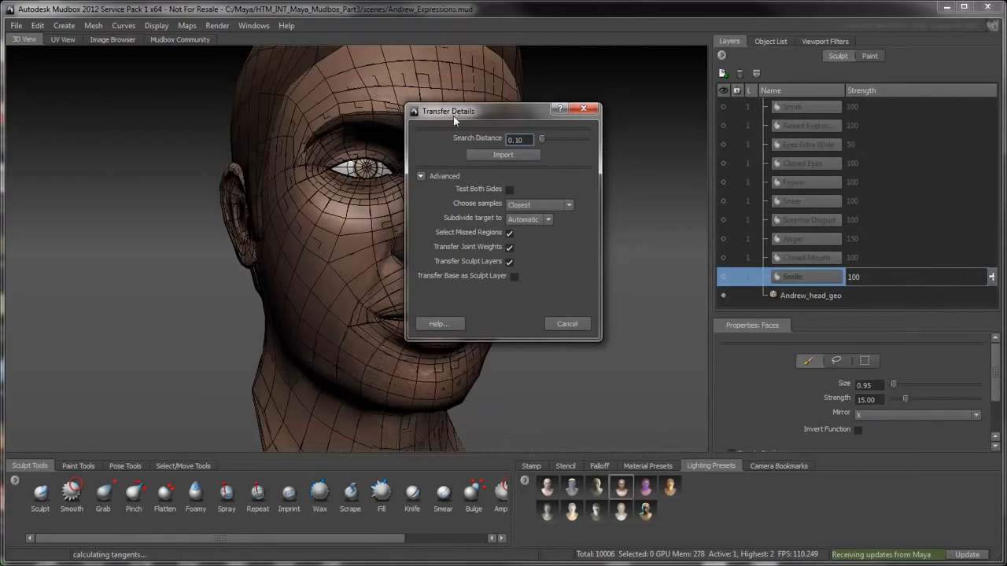
pyautogui.click(479, 153)
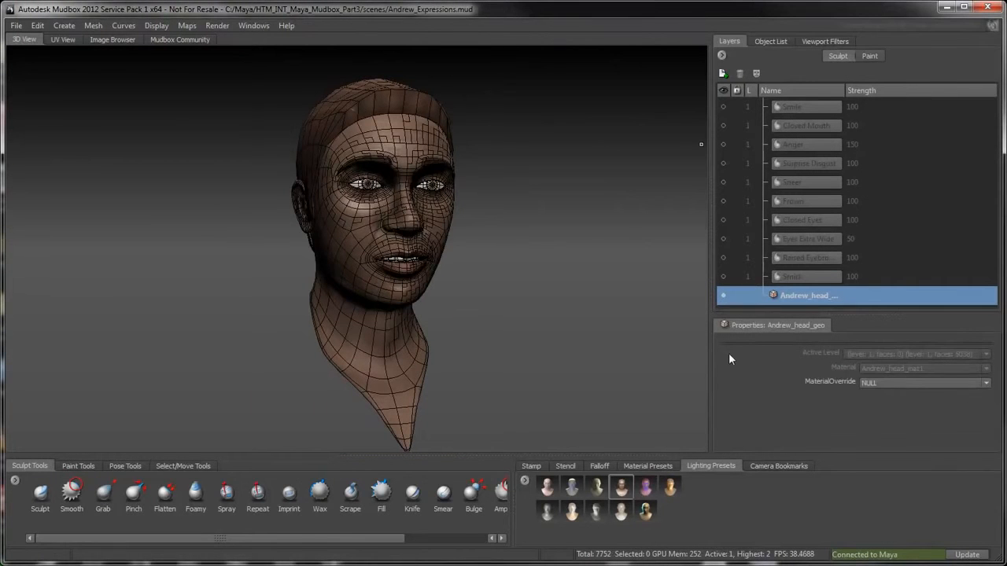
# - Select the updated Andrew_head_geo mesh and make its Smile sculpt layer visible
pyautogui.click(770, 42)
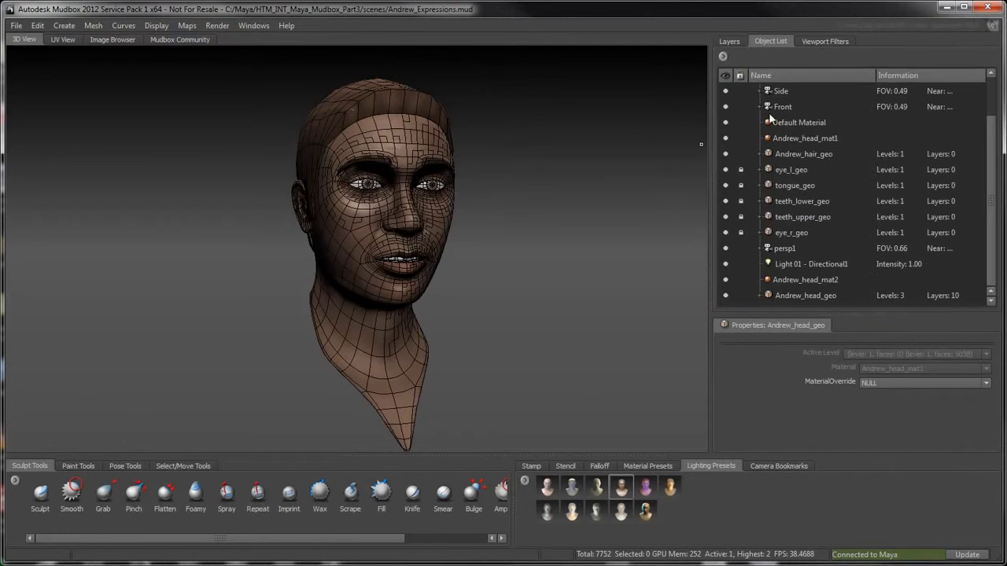
pyautogui.click(783, 297)
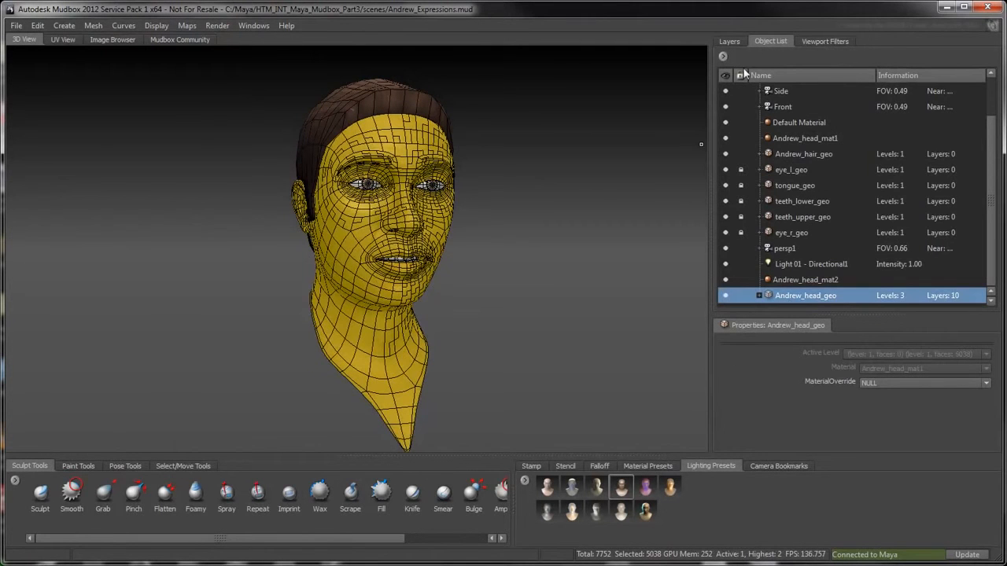
pyautogui.click(731, 42)
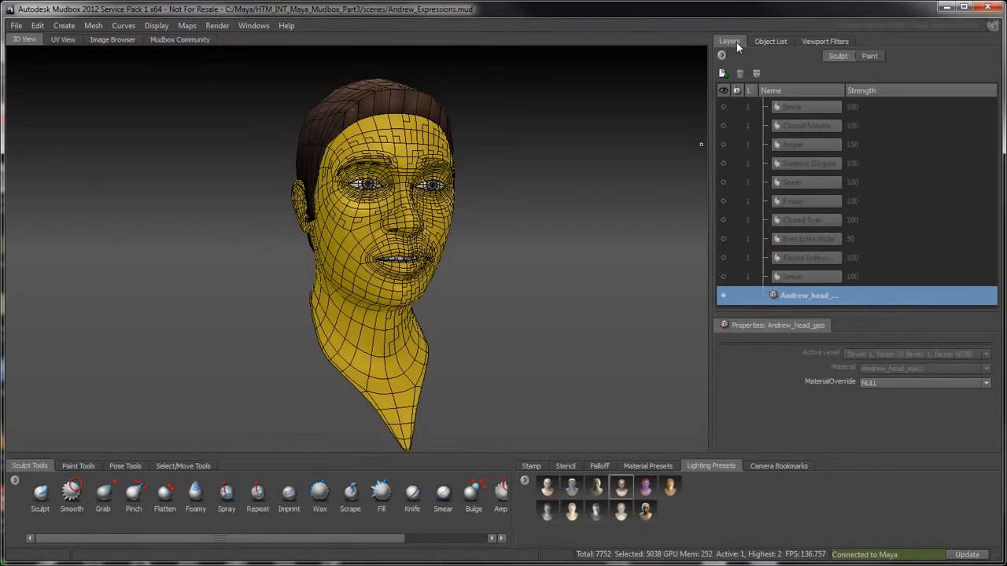
pyautogui.click(723, 106)
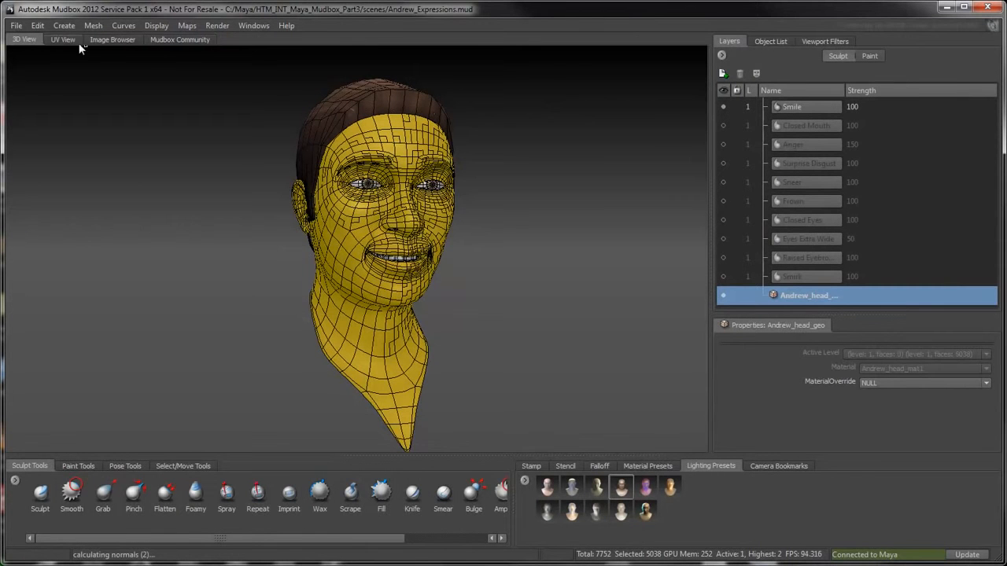
# - Add the selected smiling head to the current Maya scene, sending the base mesh instead of the current level
pyautogui.click(16, 26)
pyautogui.moveTo(79, 100)
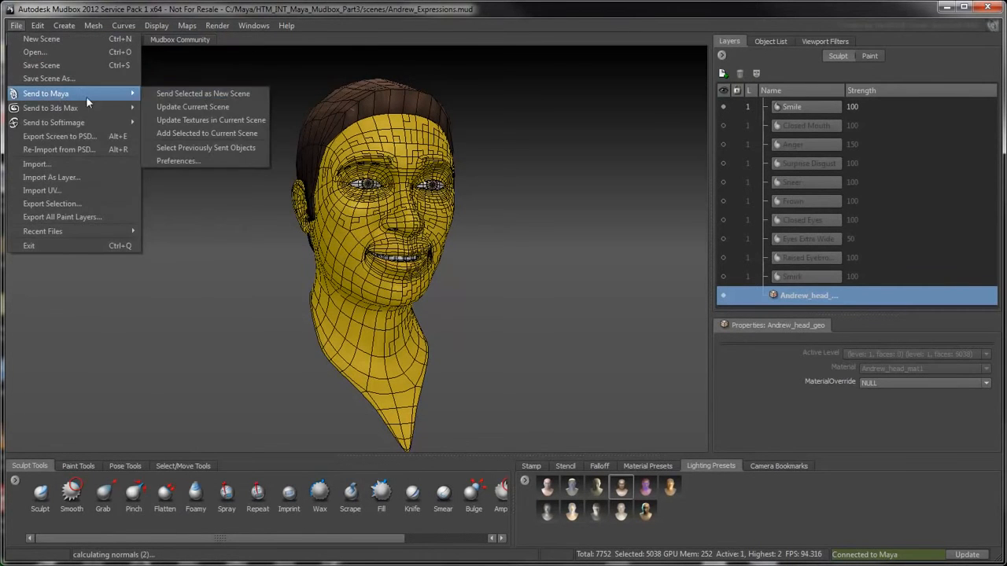
pyautogui.click(236, 133)
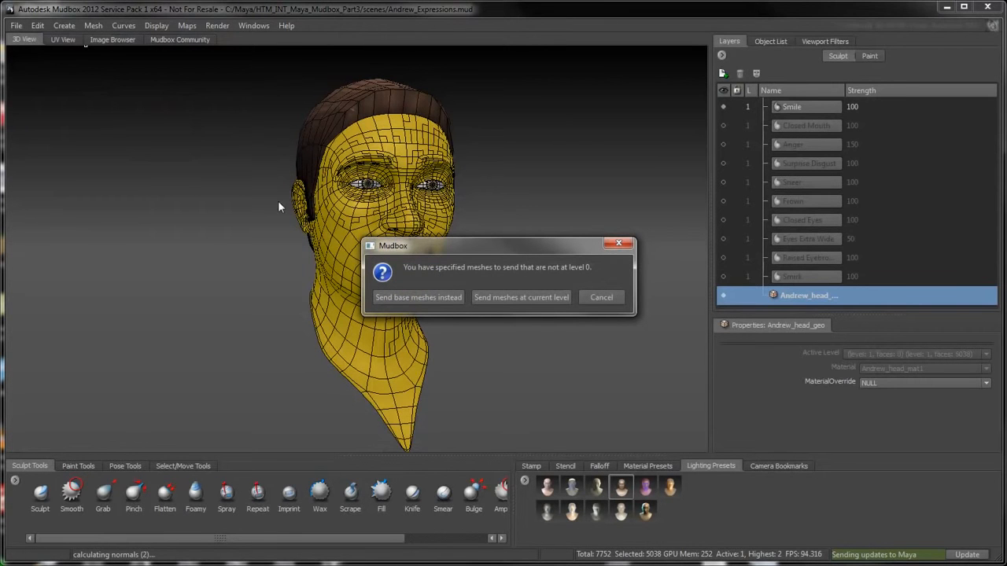
pyautogui.click(457, 298)
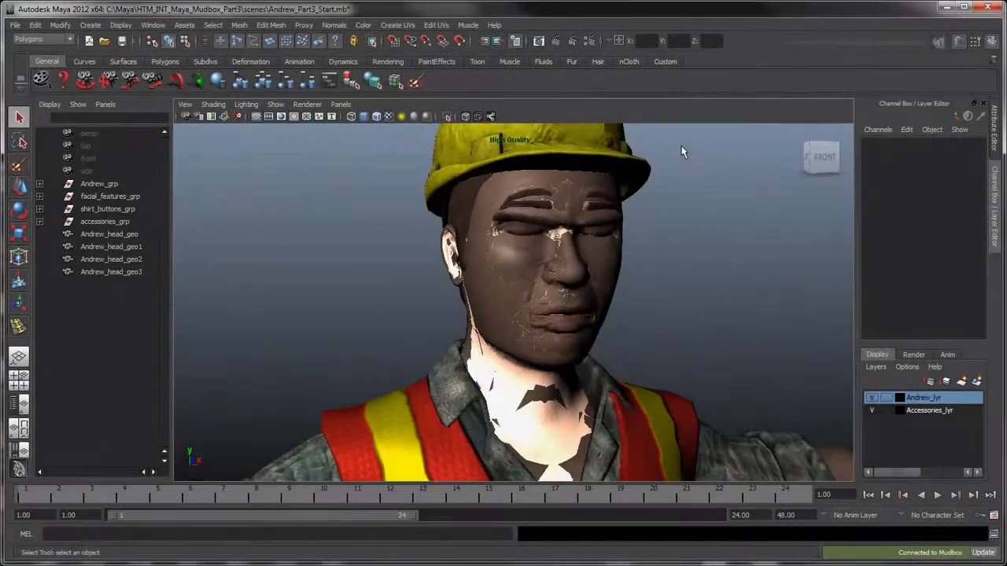
# - Switch to Maya, select the four sent head meshes from Andrew_head_geo to Andrew_head_geo3 and move them sideways off the character
pyautogui.keyDown('alt'); pyautogui.moveTo(682, 152); pyautogui.dragTo(621, 184); pyautogui.keyUp('alt')
pyautogui.keyDown('alt'); pyautogui.moveTo(621, 184); pyautogui.dragTo(624, 209, button='right'); pyautogui.keyUp('alt')
pyautogui.keyDown('alt'); pyautogui.moveTo(624, 209); pyautogui.dragTo(499, 184, button='middle'); pyautogui.keyUp('alt')
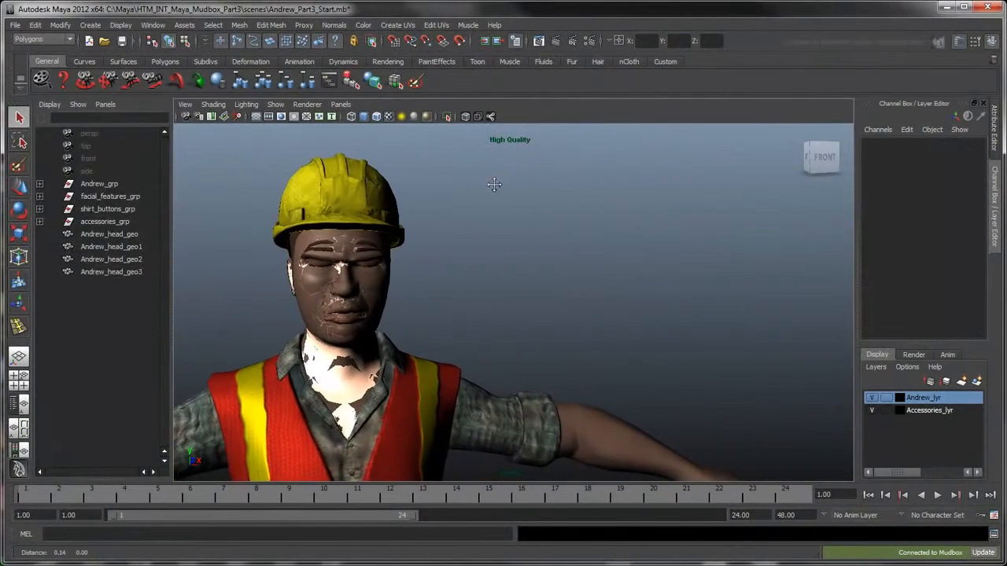
pyautogui.click(125, 235)
pyautogui.moveTo(130, 250); pyautogui.dragTo(135, 274)
pyautogui.press('w')
pyautogui.moveTo(396, 284); pyautogui.dragTo(537, 276)
# - Spread the expression heads out in a row beside the character and rename the first one Andrew_head_smile_geo
pyautogui.keyDown('ctrl'); pyautogui.click(136, 235); pyautogui.keyUp('ctrl')
pyautogui.moveTo(458, 274); pyautogui.dragTo(851, 277)
pyautogui.keyDown('ctrl'); pyautogui.click(137, 247); pyautogui.keyUp('ctrl')
pyautogui.keyDown('ctrl'); pyautogui.click(135, 260); pyautogui.keyUp('ctrl')
pyautogui.keyDown('alt'); pyautogui.moveTo(723, 283); pyautogui.dragTo(634, 272, button='middle'); pyautogui.keyUp('alt')
pyautogui.keyDown('alt'); pyautogui.moveTo(634, 272); pyautogui.dragTo(607, 272, button='right'); pyautogui.keyUp('alt')
pyautogui.click(118, 237)
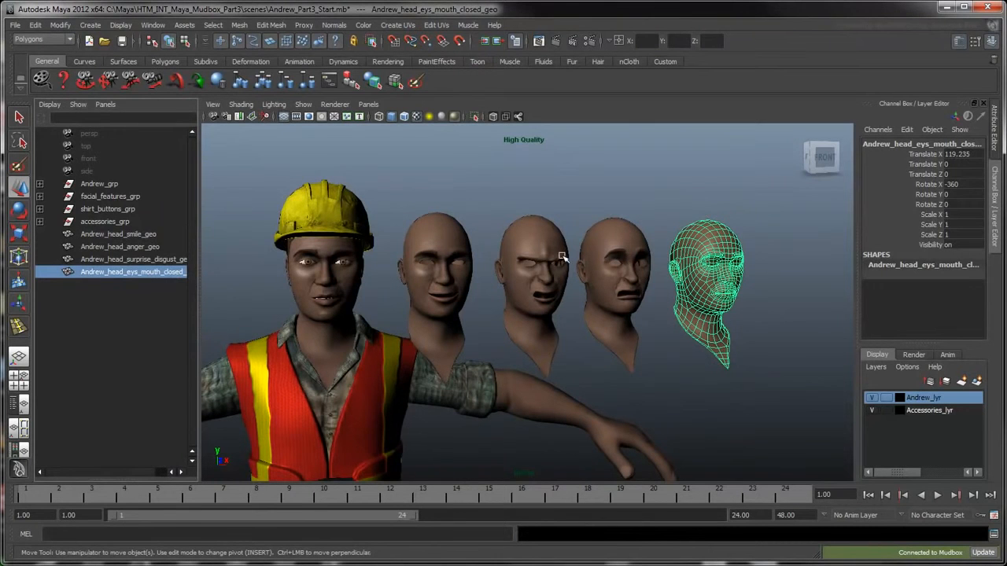
# - Create a blend shape named Andrew_facialExpression on the character's head, using the four expression heads as targets
pyautogui.keyDown('shift'); pyautogui.click(610, 240); pyautogui.keyUp('shift')
pyautogui.keyDown('shift'); pyautogui.click(543, 242); pyautogui.keyUp('shift')
pyautogui.keyDown('shift'); pyautogui.click(448, 243); pyautogui.keyUp('shift')
pyautogui.keyDown('shift'); pyautogui.click(347, 288); pyautogui.keyUp('shift')
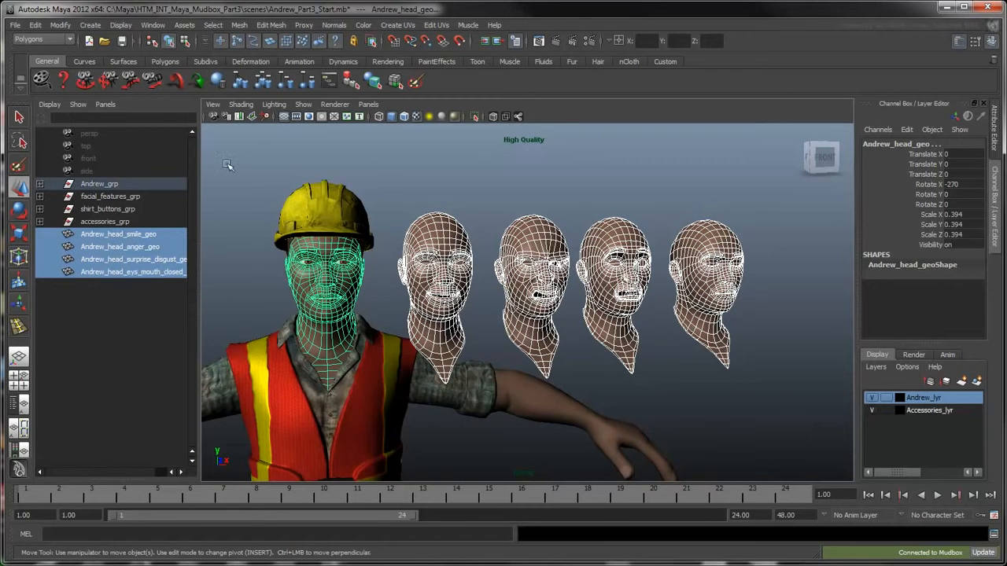
pyautogui.click(71, 41)
pyautogui.click(59, 48)
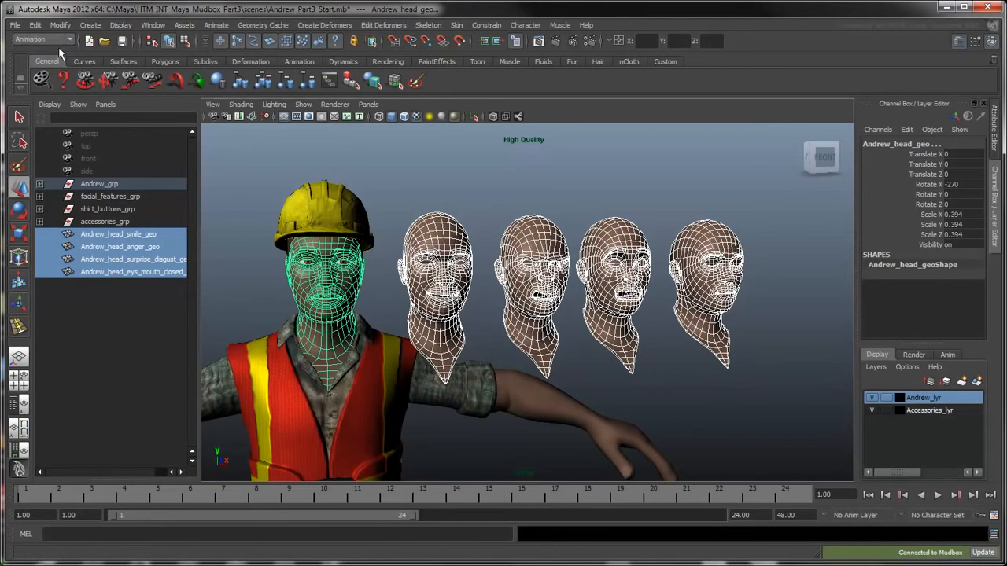
pyautogui.click(333, 26)
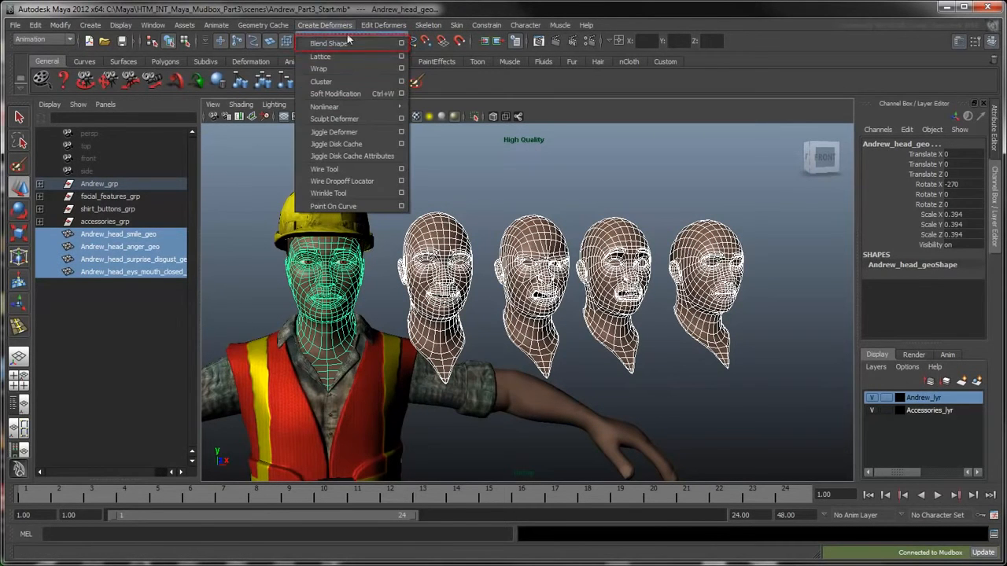
pyautogui.click(400, 41)
pyautogui.click(397, 150)
pyautogui.write('Andrew_facialExpression')
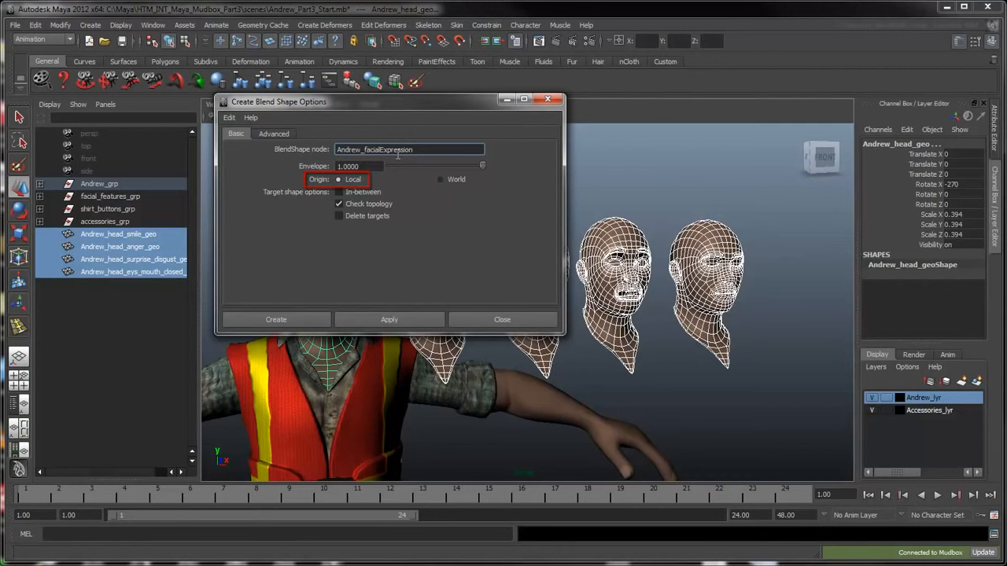
pyautogui.click(308, 319)
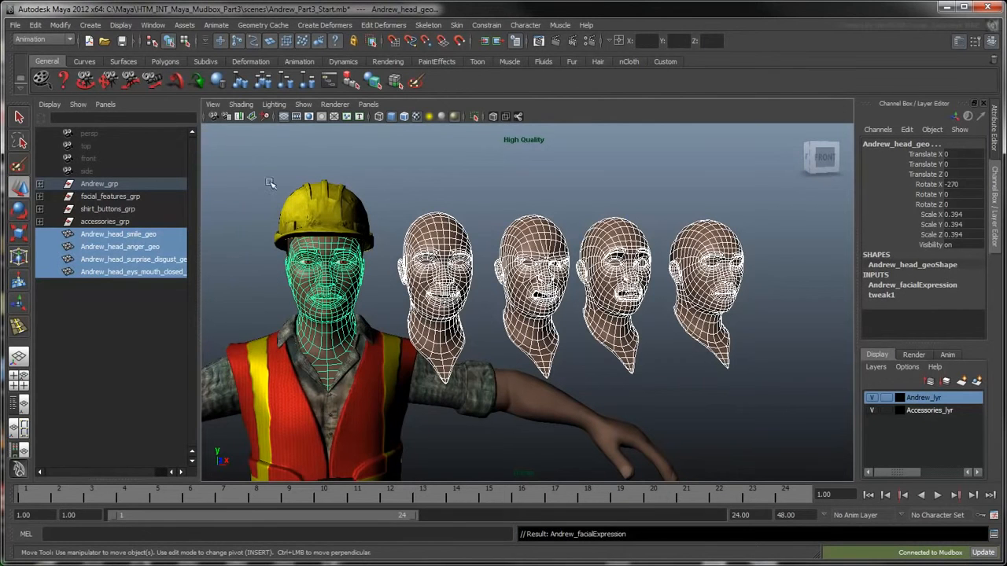
# - Open the Blend Shape editor with the Andrew_facialExpression weights and deselect all the head meshes
pyautogui.click(157, 26)
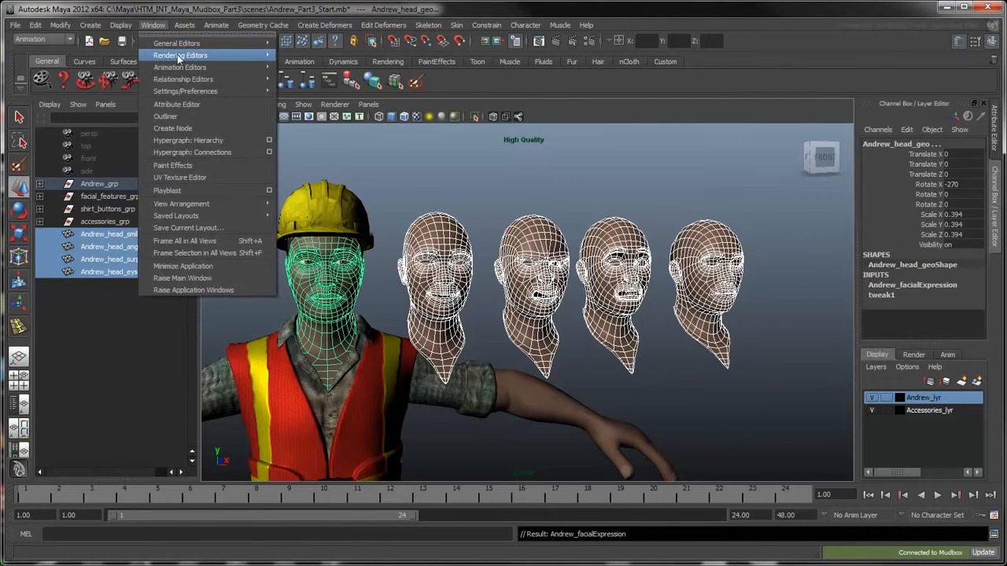
pyautogui.moveTo(220, 68)
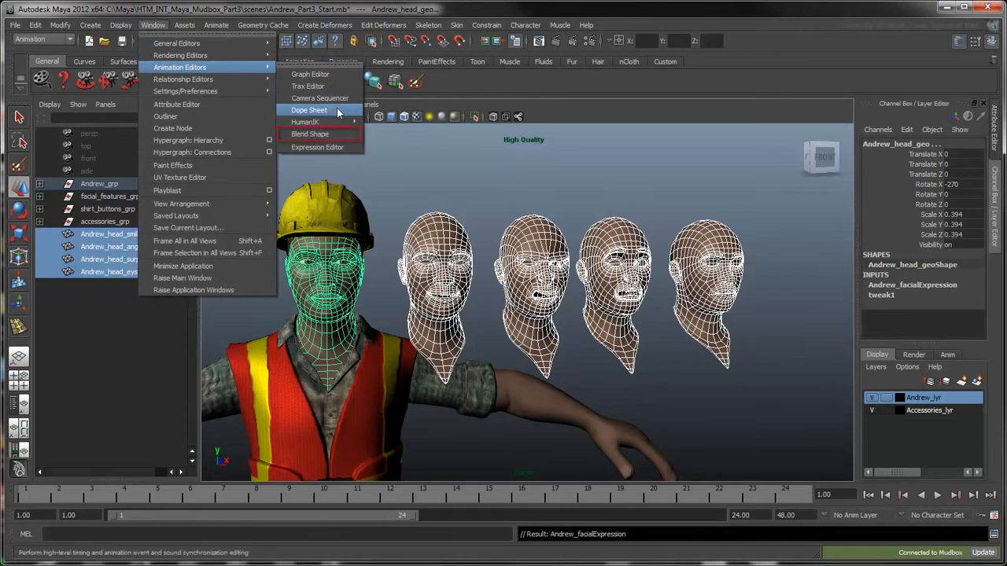
pyautogui.click(343, 135)
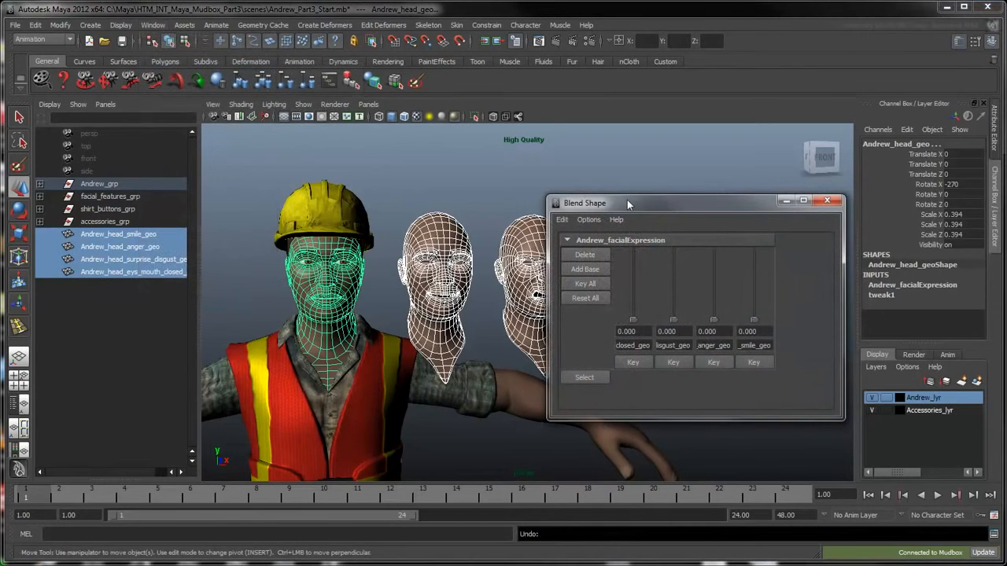
pyautogui.click(465, 210)
pyautogui.scroll(5, 465, 211)
pyautogui.keyDown('alt'); pyautogui.moveTo(472, 212); pyautogui.dragTo(544, 218); pyautogui.keyUp('alt')
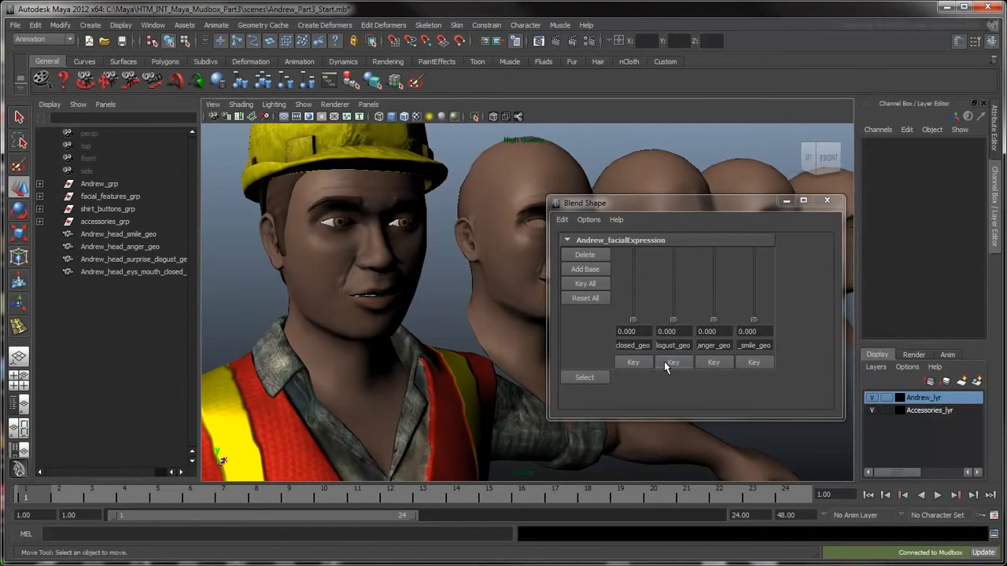
# - Key the surprise_disgust blend shape target at 0 on frame 1 and at 1 on frame 10
pyautogui.click(670, 363)
pyautogui.hotkey('alt', 'v')
pyautogui.click(316, 492)
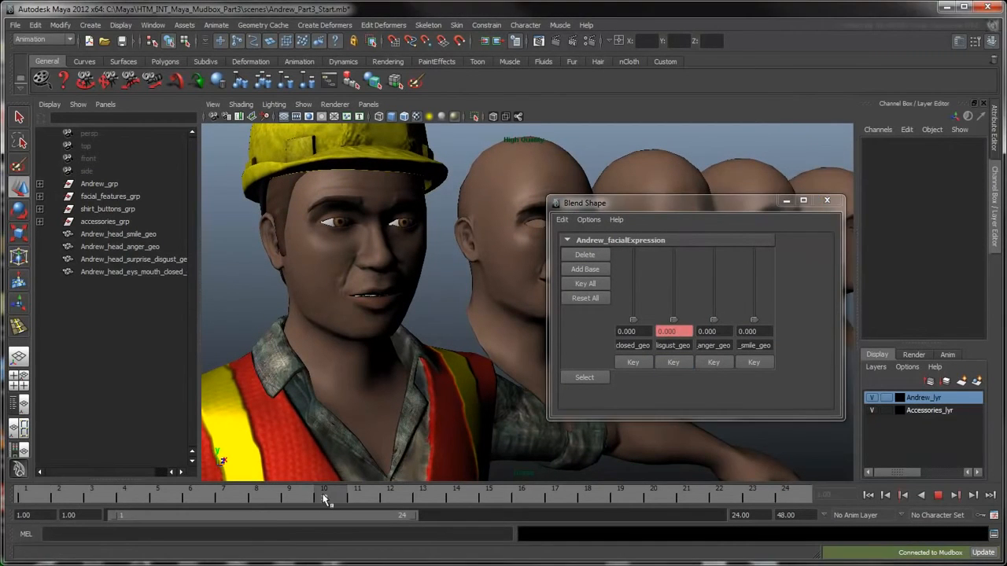
pyautogui.moveTo(673, 320); pyautogui.dragTo(678, 211)
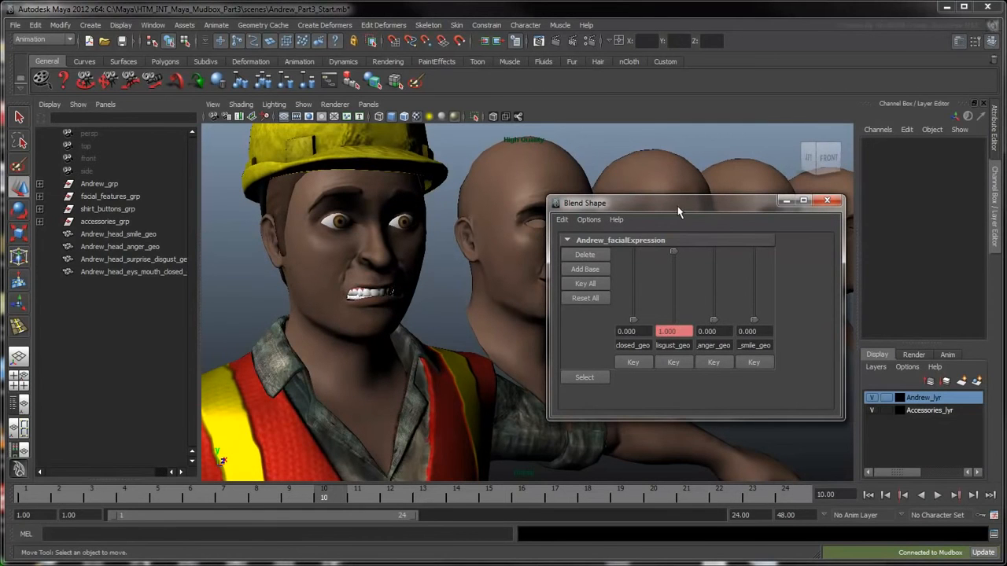
pyautogui.click(673, 364)
pyautogui.hotkey('alt', 'v')
pyautogui.moveTo(348, 498)
pyautogui.mouseDown()
pyautogui.moveTo(353, 506)
pyautogui.moveTo(340, 498)
pyautogui.mouseUp()
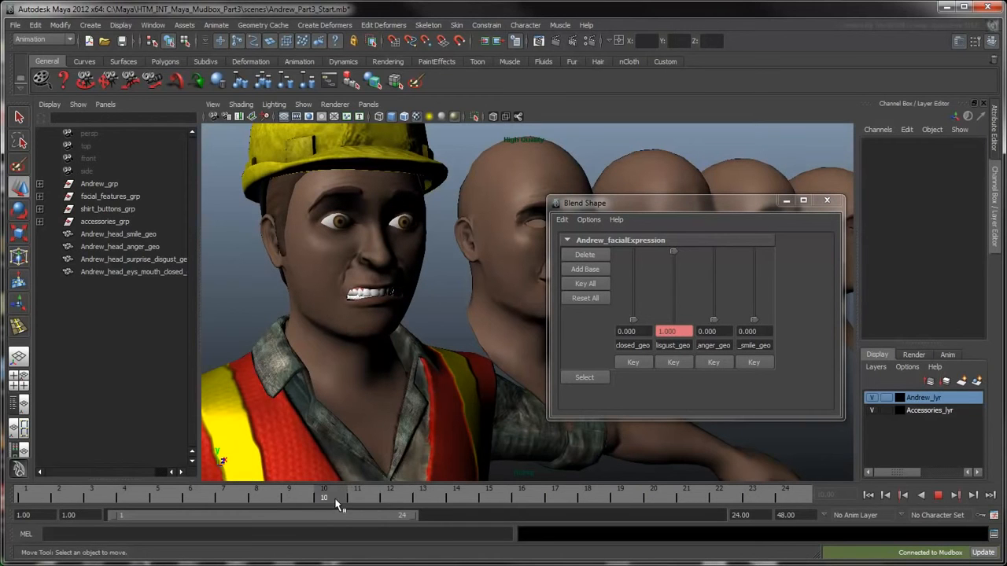
# - Key the anger target at 0 on frame 10, then on frame 20 set surprise_disgust to 0 and key anger at 1
pyautogui.click(718, 362)
pyautogui.moveTo(364, 509); pyautogui.dragTo(653, 499)
pyautogui.moveTo(673, 252); pyautogui.dragTo(713, 253)
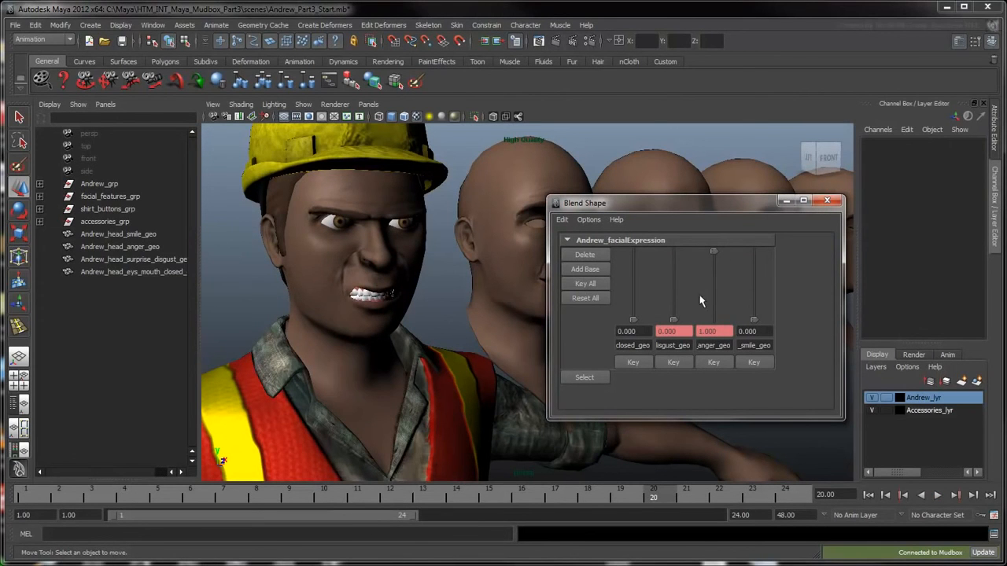
pyautogui.click(712, 362)
pyautogui.hotkey('alt', 'v')
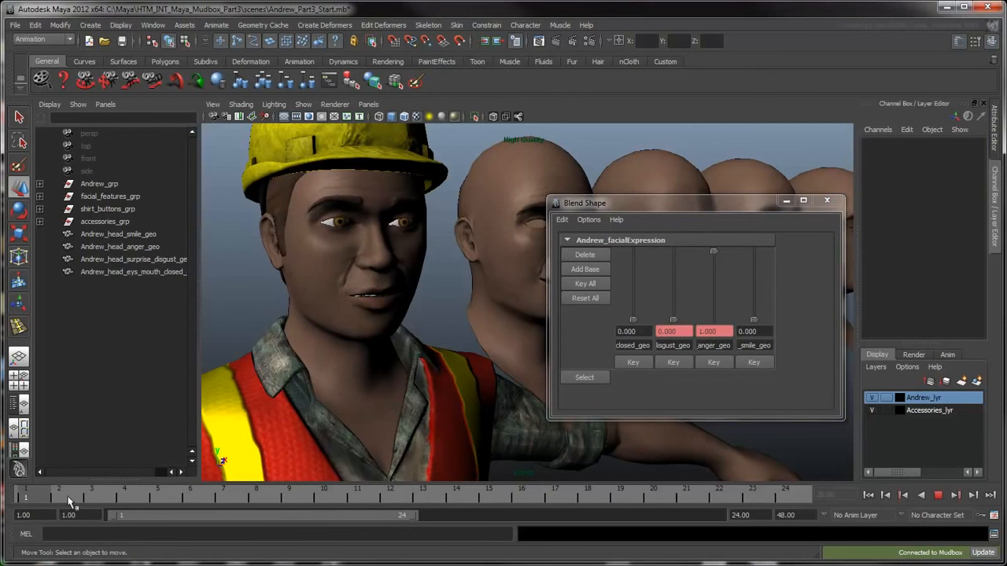